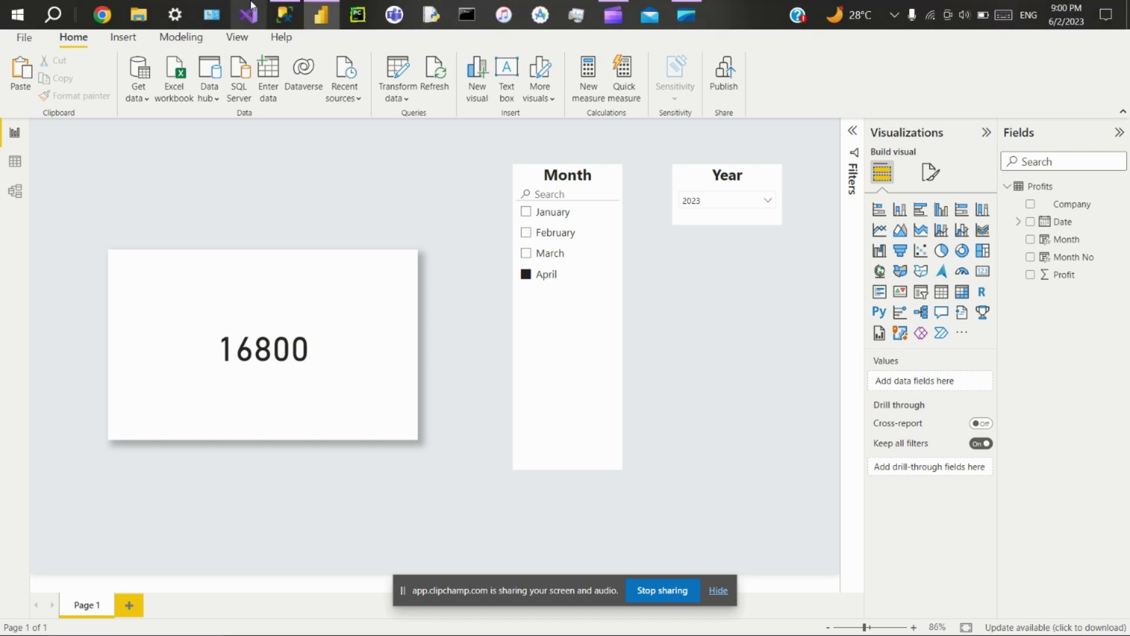
# - Run the INSERT that adds a Datacademy Ltd Profits row with 20000 profit dated 2023-05-01
pyautogui.click(285, 7)
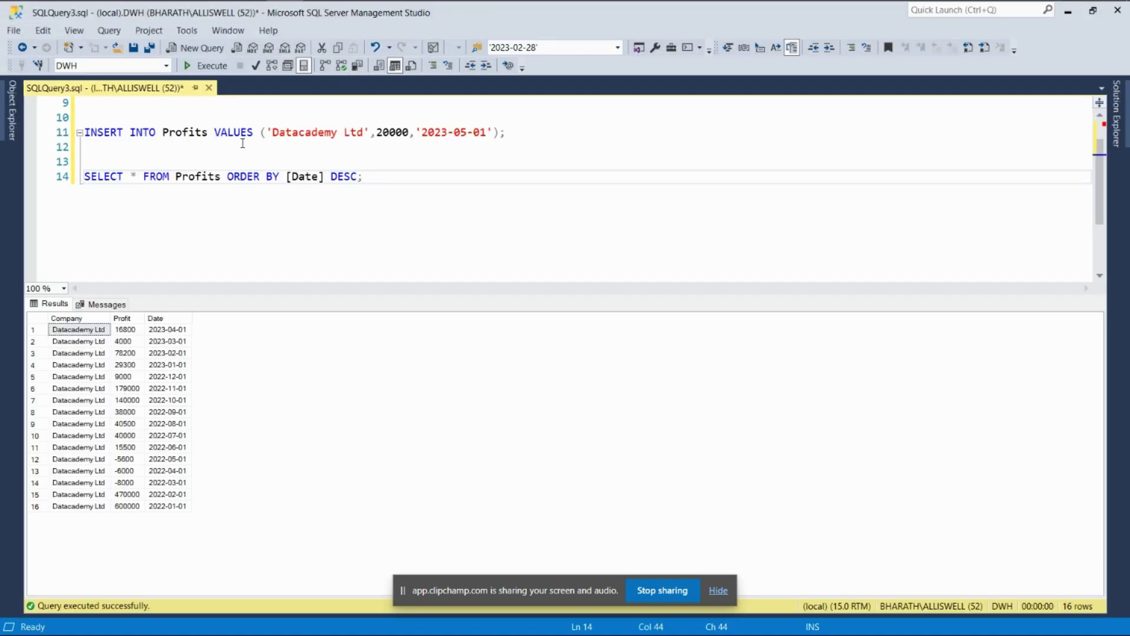
pyautogui.click(79, 134)
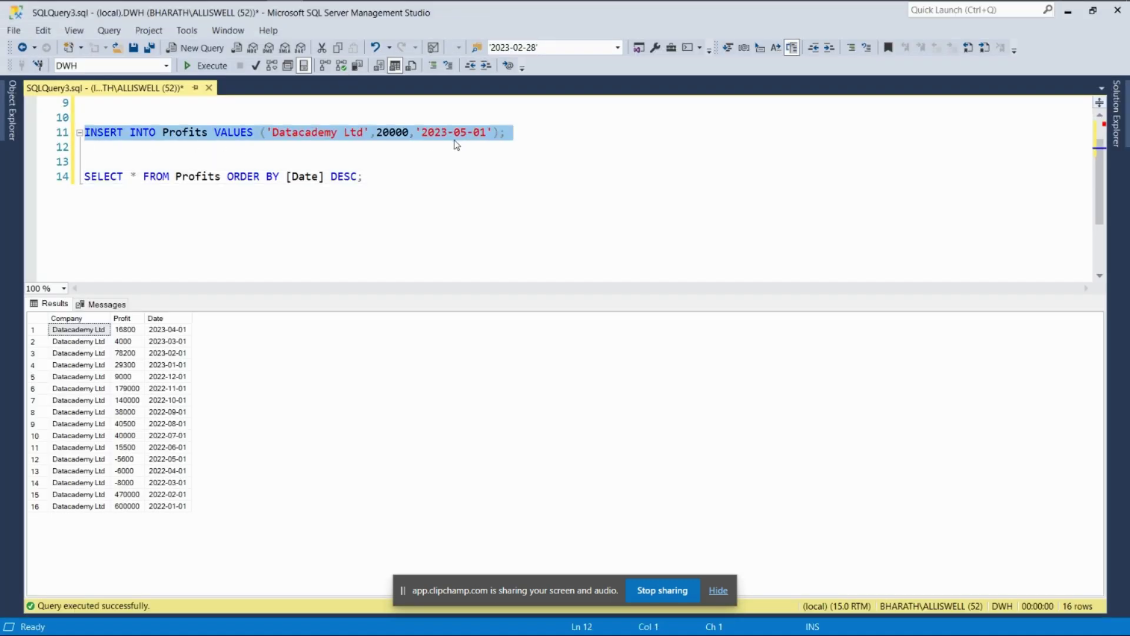
pyautogui.click(207, 66)
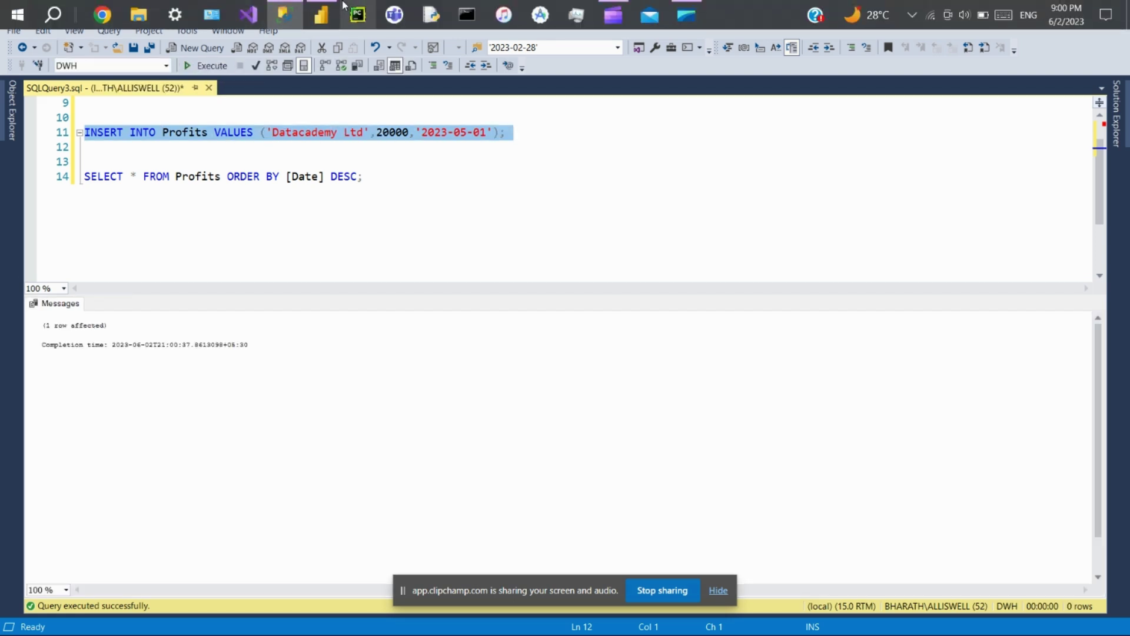
# - Refresh the report data and select May in the Month slicer so the card shows 20000
pyautogui.click(306, 76)
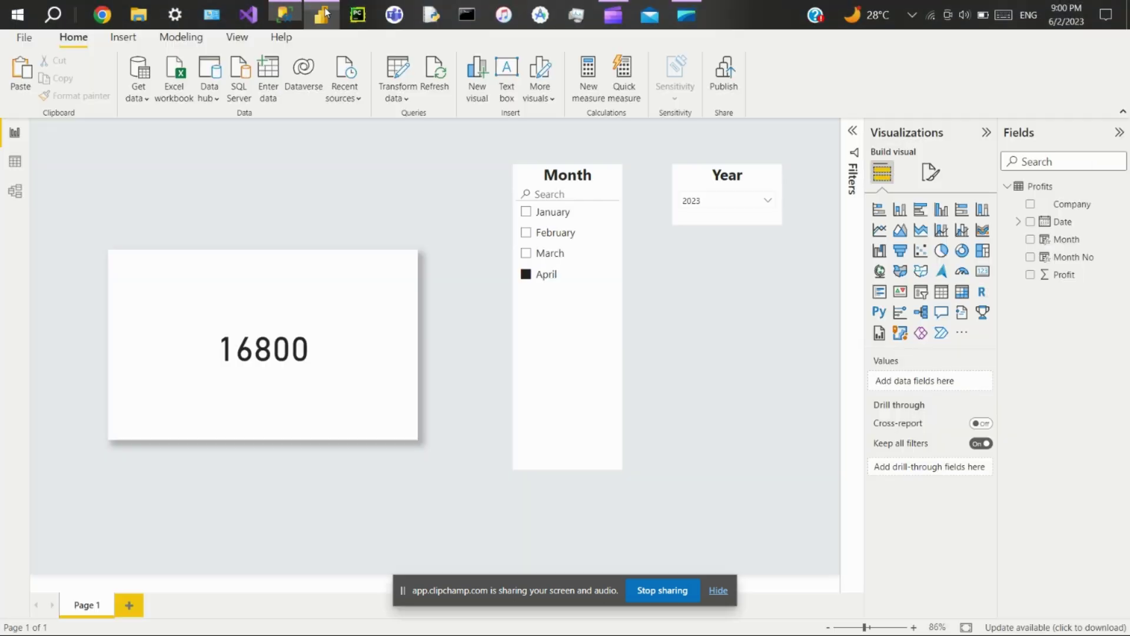
pyautogui.click(437, 82)
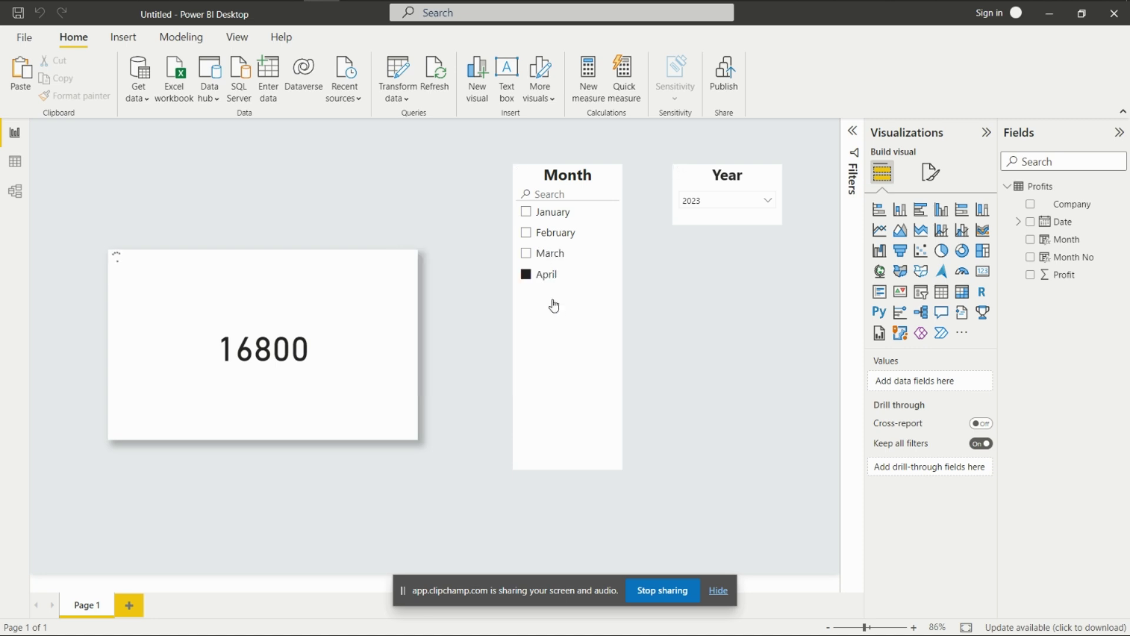
pyautogui.click(544, 297)
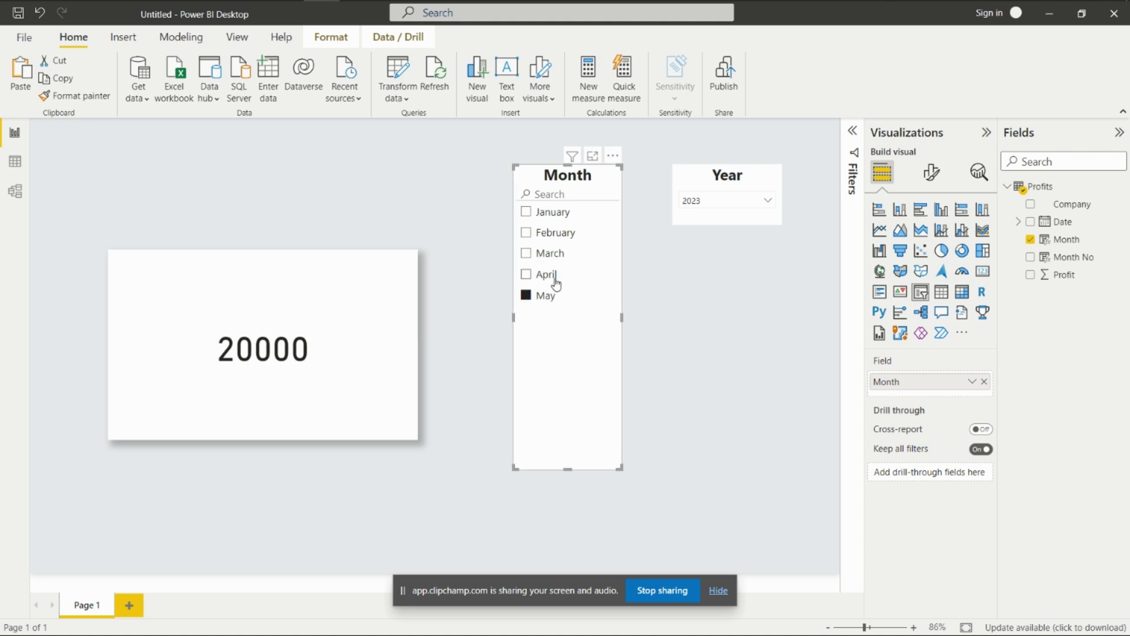
pyautogui.click(689, 289)
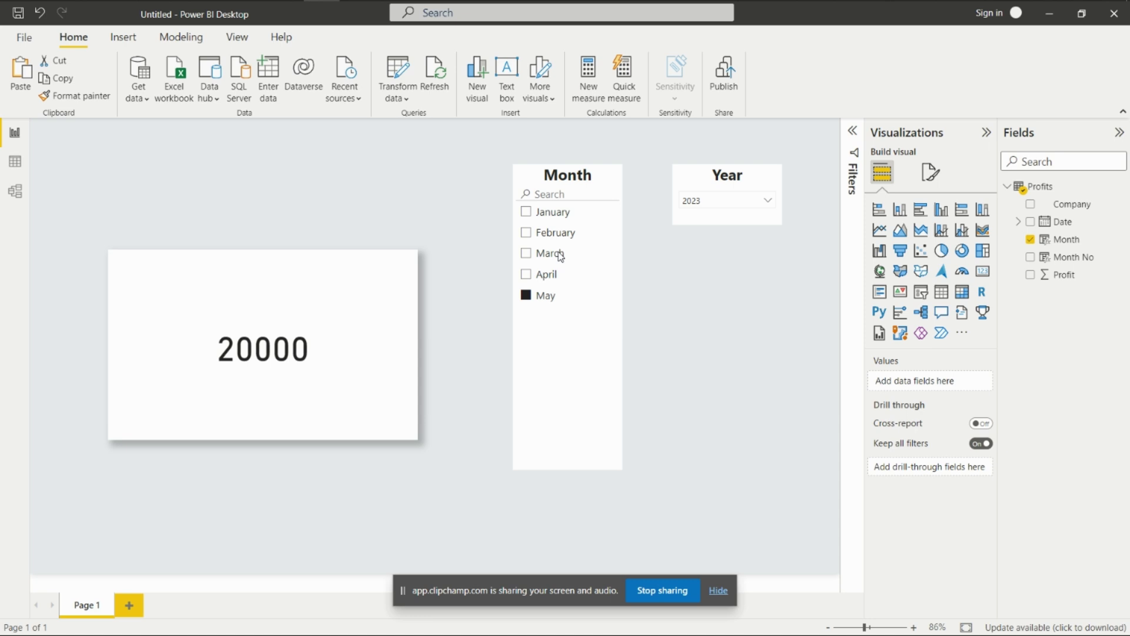
# - In Data view, create the column YYYYMM = YEAR(Profits[Date]) & Profits[Month No]
pyautogui.click(8, 168)
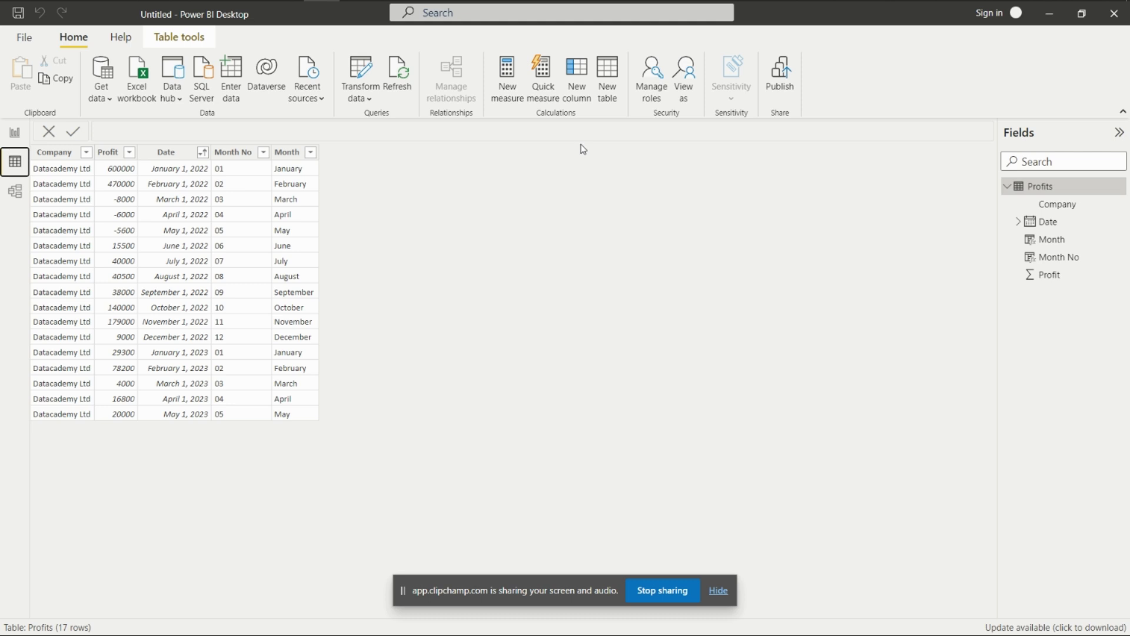
pyautogui.rightClick(1038, 188)
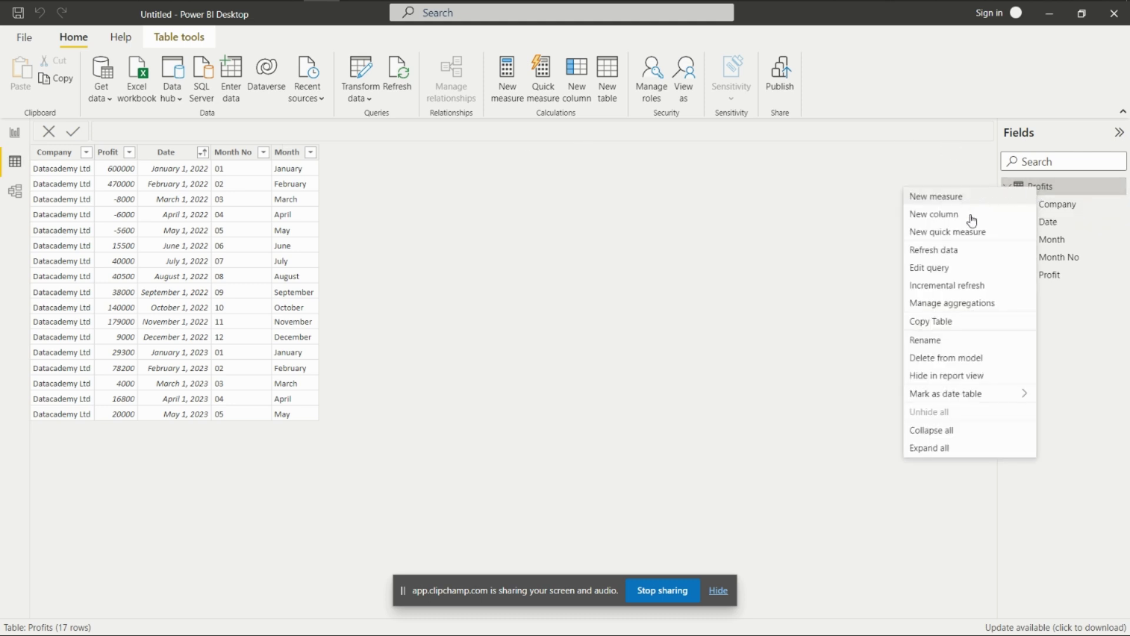
pyautogui.press('Escape')
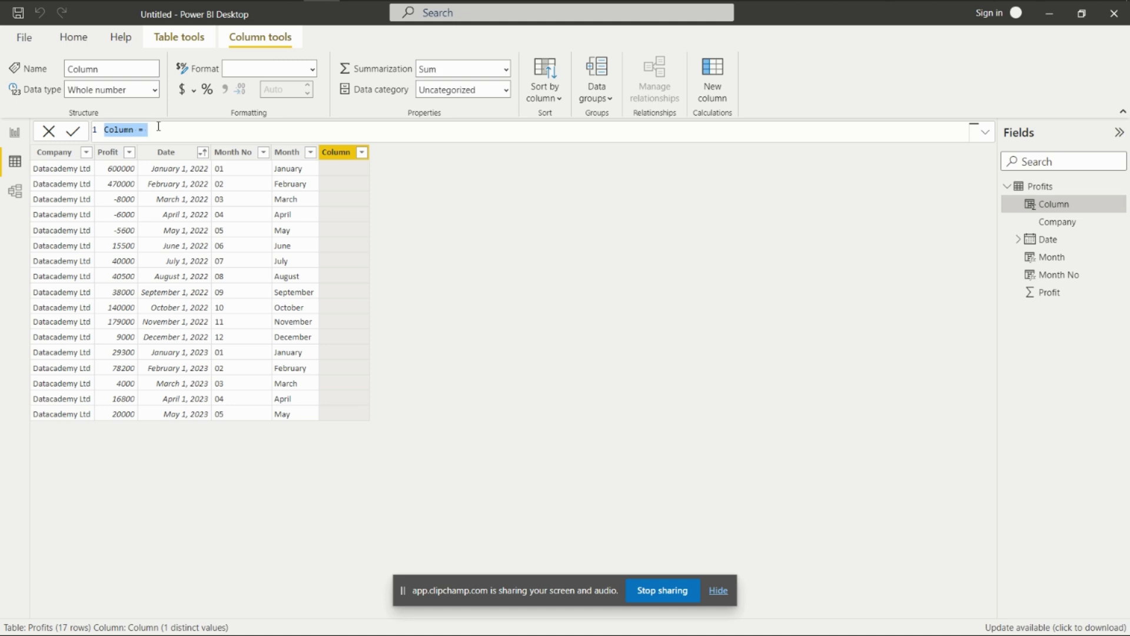
pyautogui.write('YYYYMM = YEAR(')
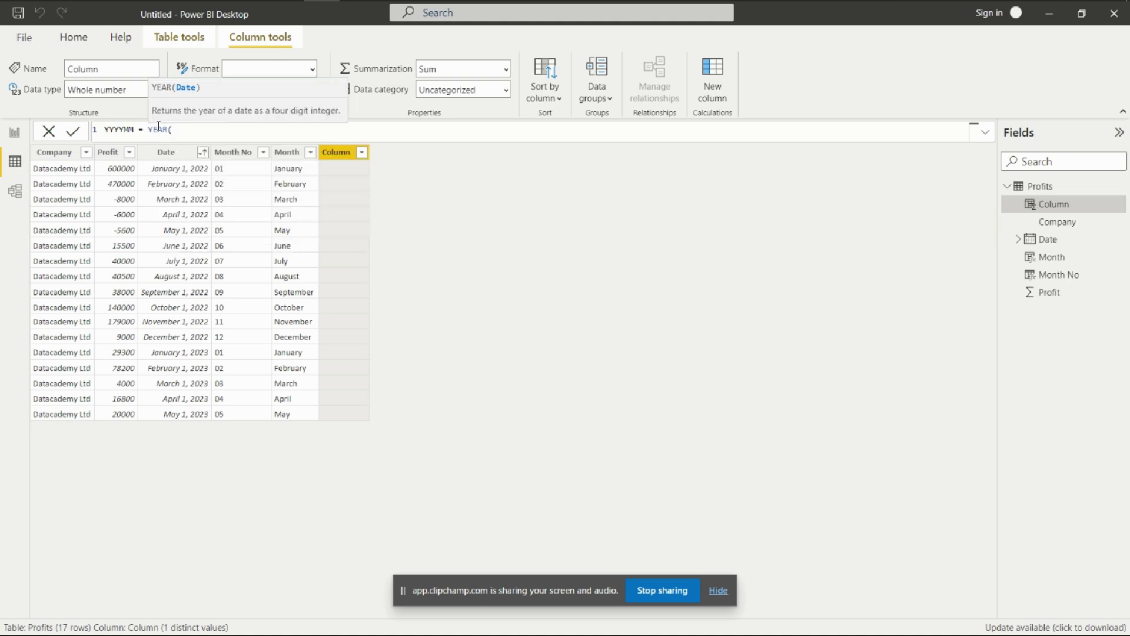
pyautogui.write('DATE')
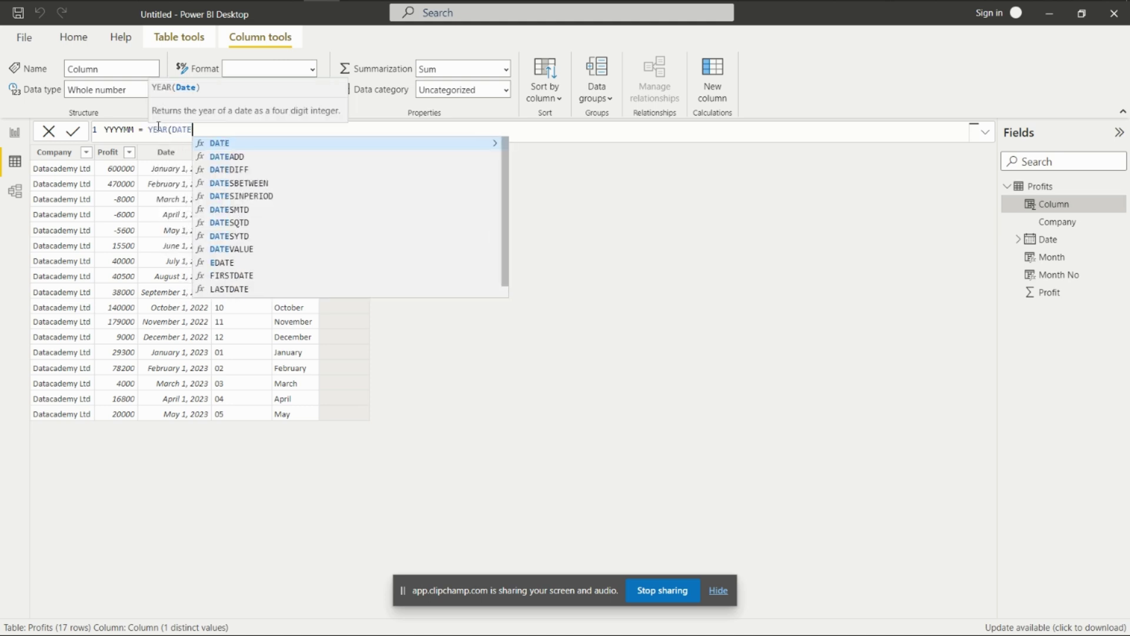
pyautogui.press('BackSpace')
pyautogui.press('BackSpace')
pyautogui.press('BackSpace')
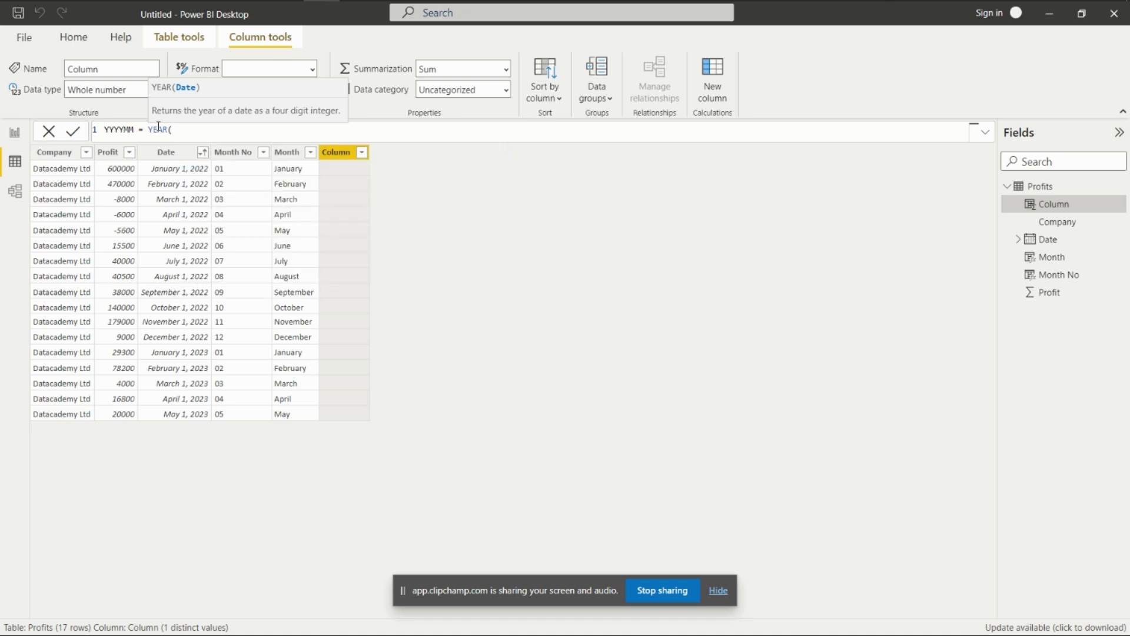
pyautogui.write('PROF')
pyautogui.press('Down')
pyautogui.press('Down')
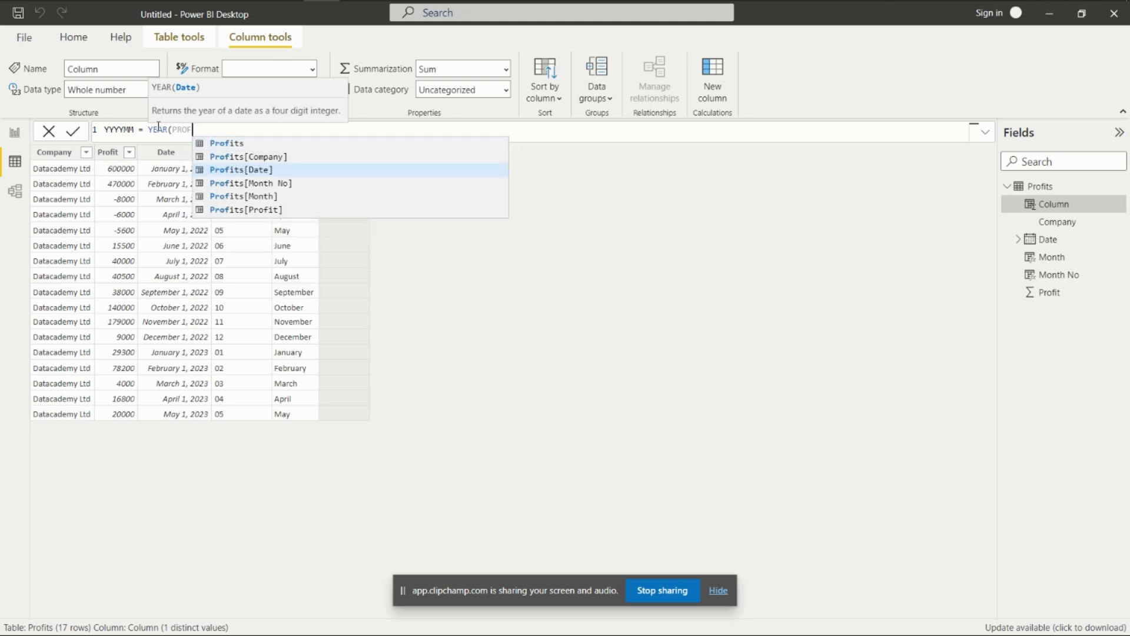
pyautogui.press('Tab')
pyautogui.write(') ')
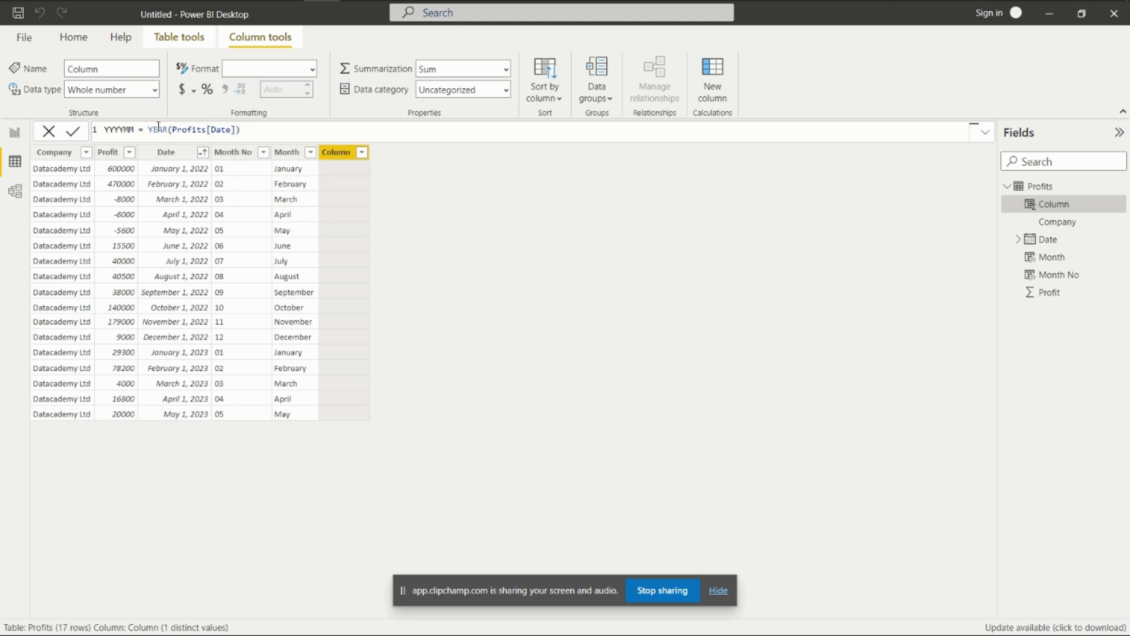
pyautogui.write('& MONTH')
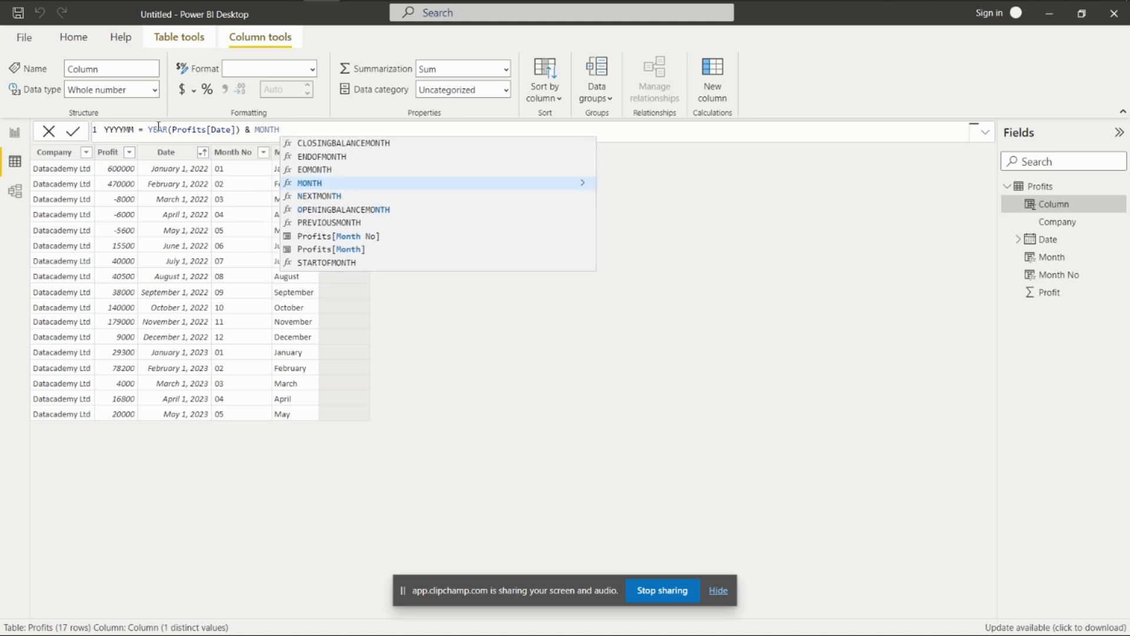
pyautogui.press('Down')
pyautogui.press('Down')
pyautogui.press('Down')
pyautogui.press('Down')
pyautogui.press('Tab')
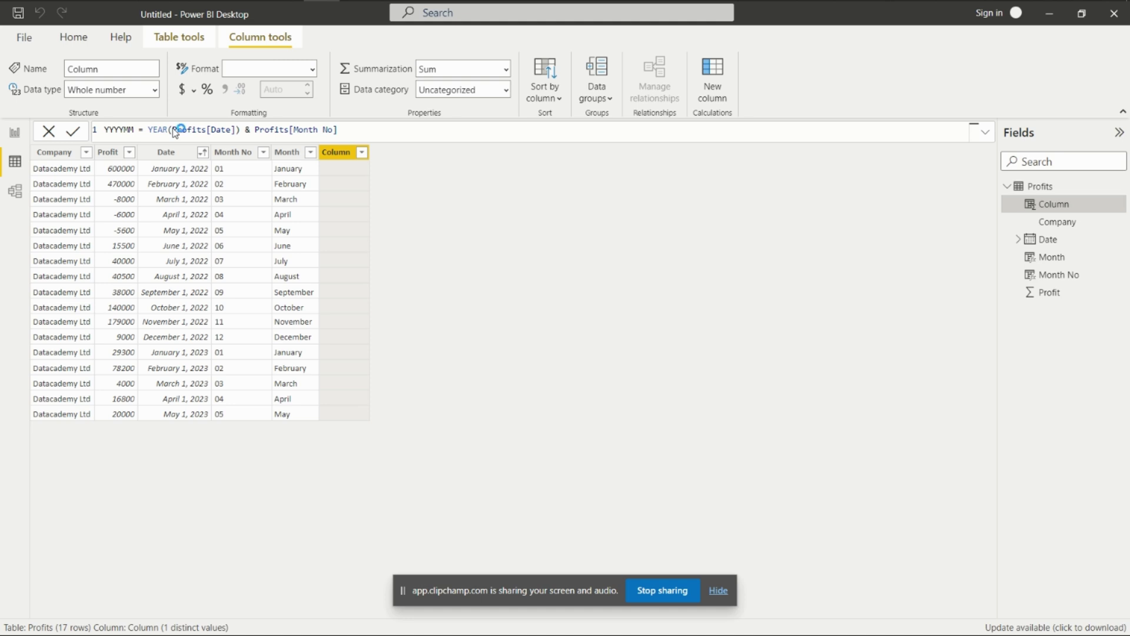
pyautogui.press('Return')
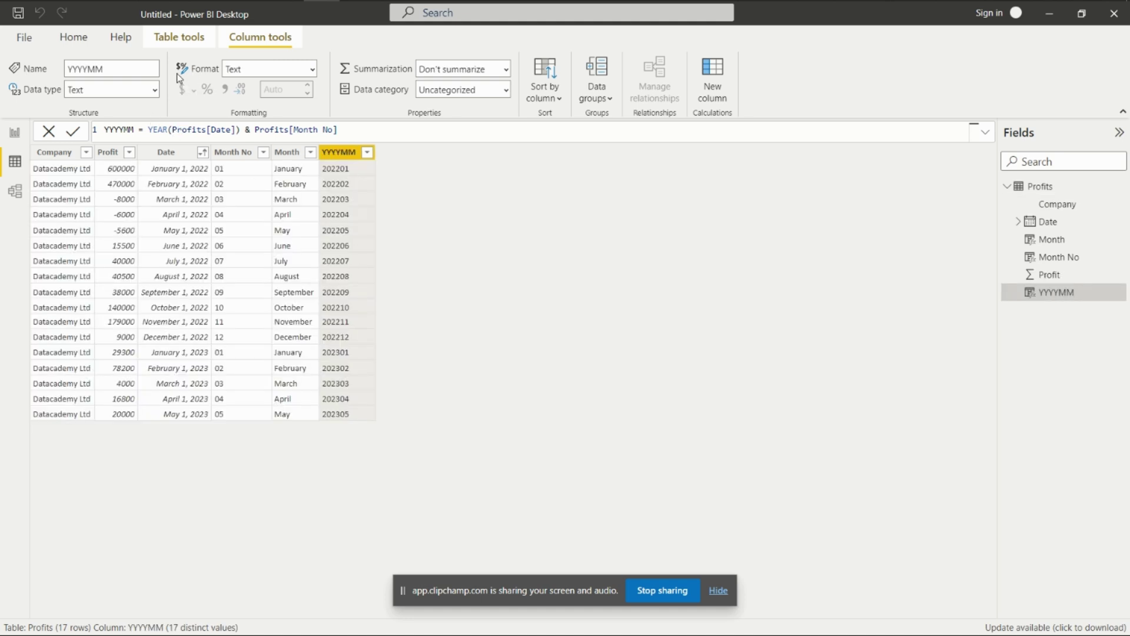
# - Change the YYYYMM column's data type to Whole number and confirm the change
pyautogui.click(155, 89)
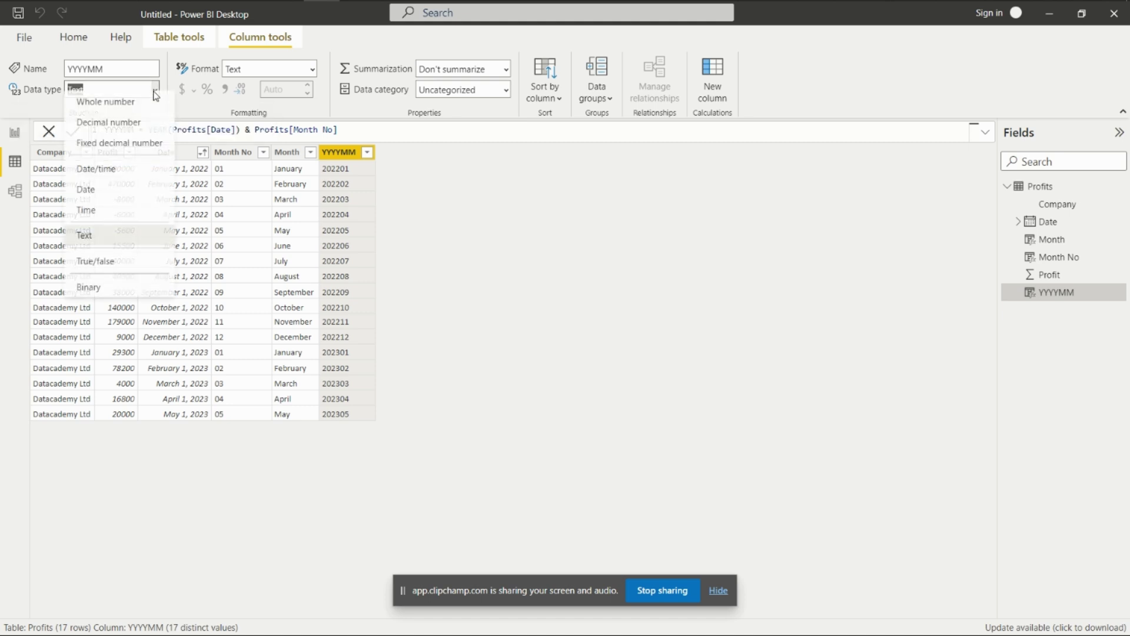
pyautogui.click(126, 114)
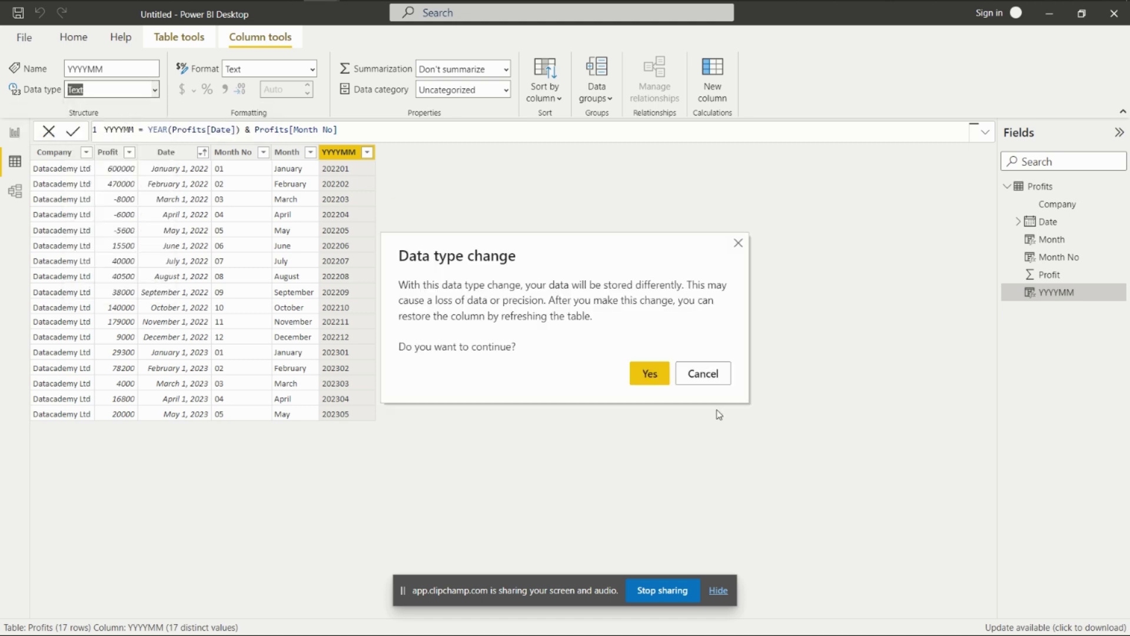
pyautogui.click(650, 373)
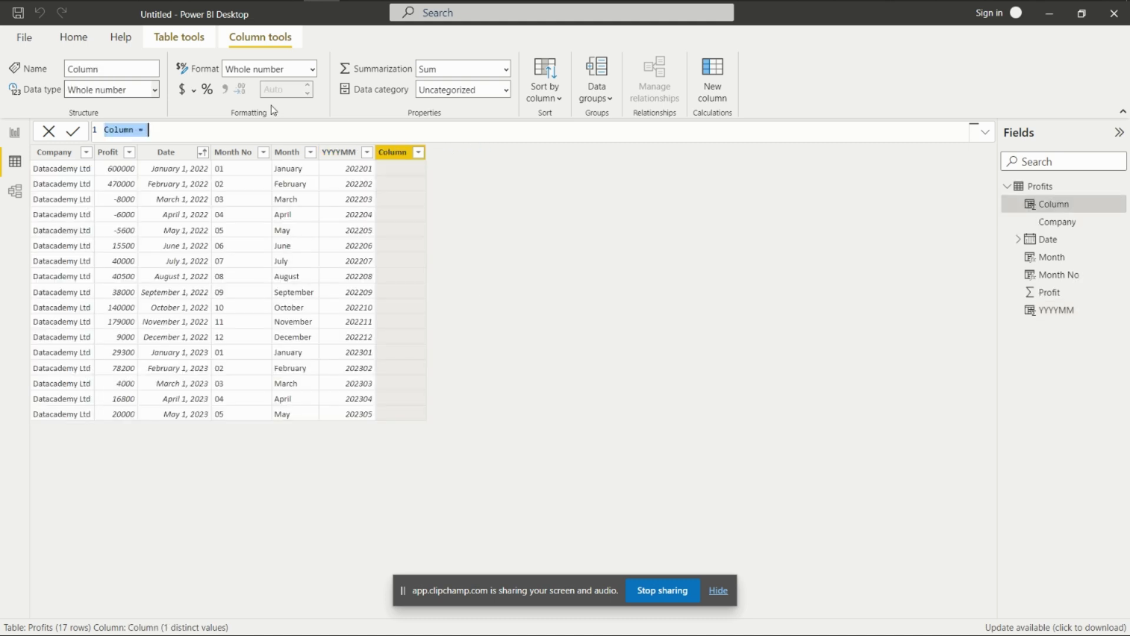
# - Create the column Latest Month = IF(Profits[YYYYMM]=MAX(Profits[YYYYMM]),"Latest Month",Profits[Month])
pyautogui.write('Latest Mont')
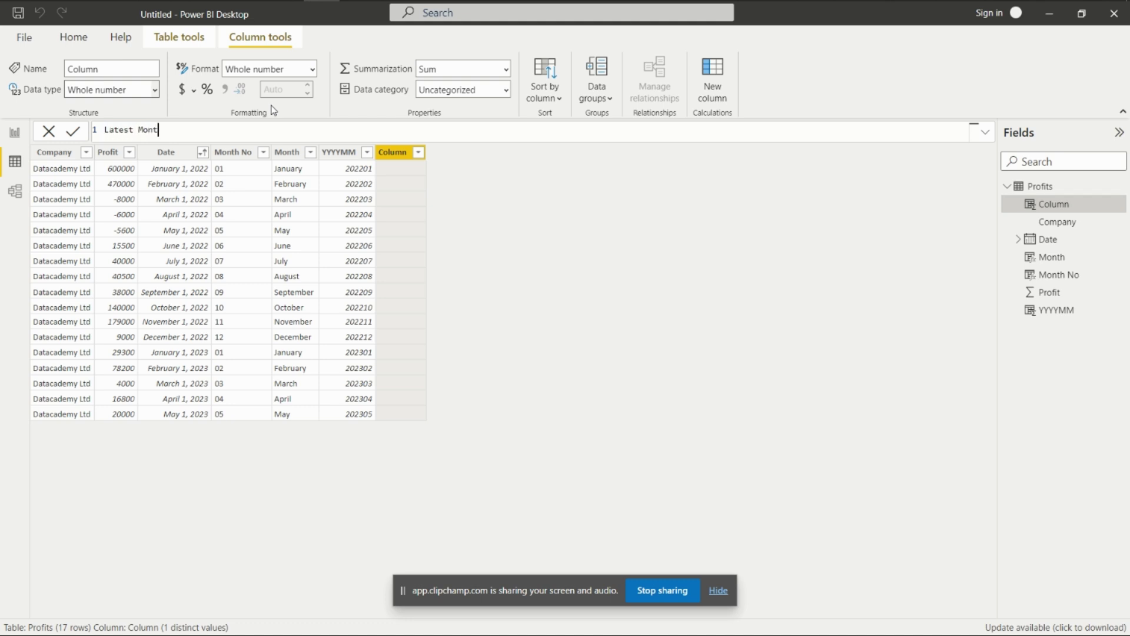
pyautogui.write('h = IF(')
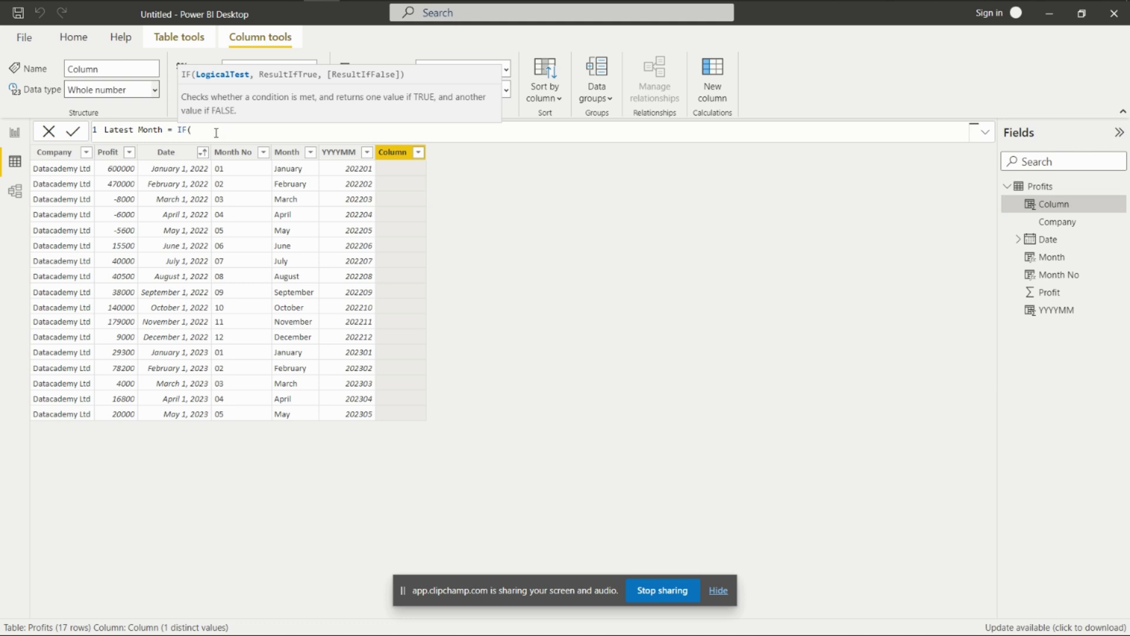
pyautogui.write('yy')
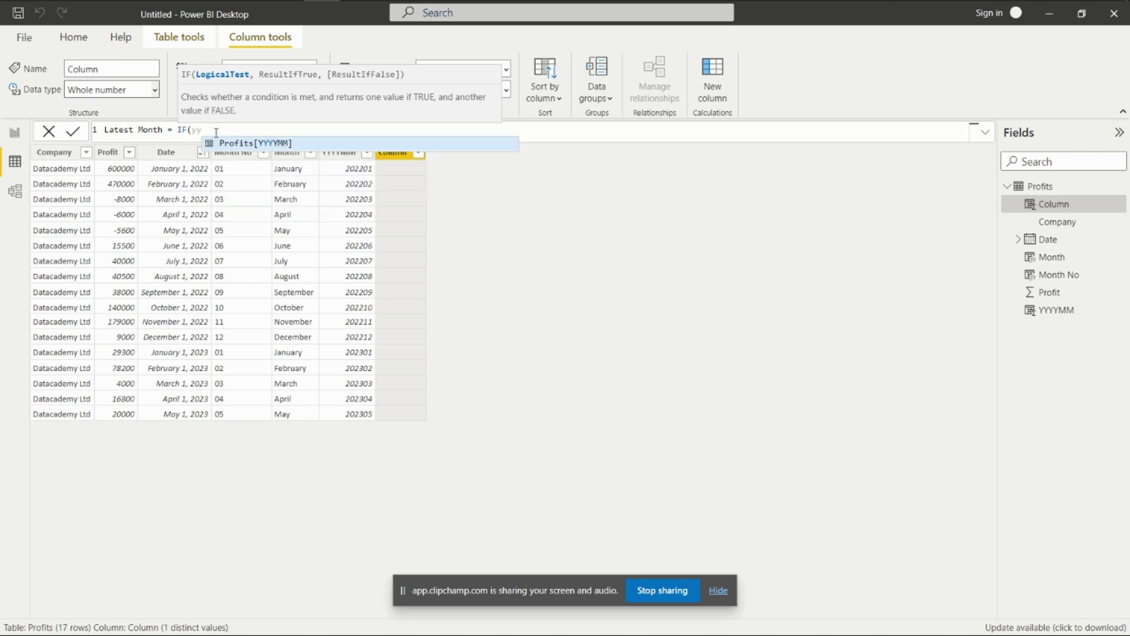
pyautogui.press('Tab')
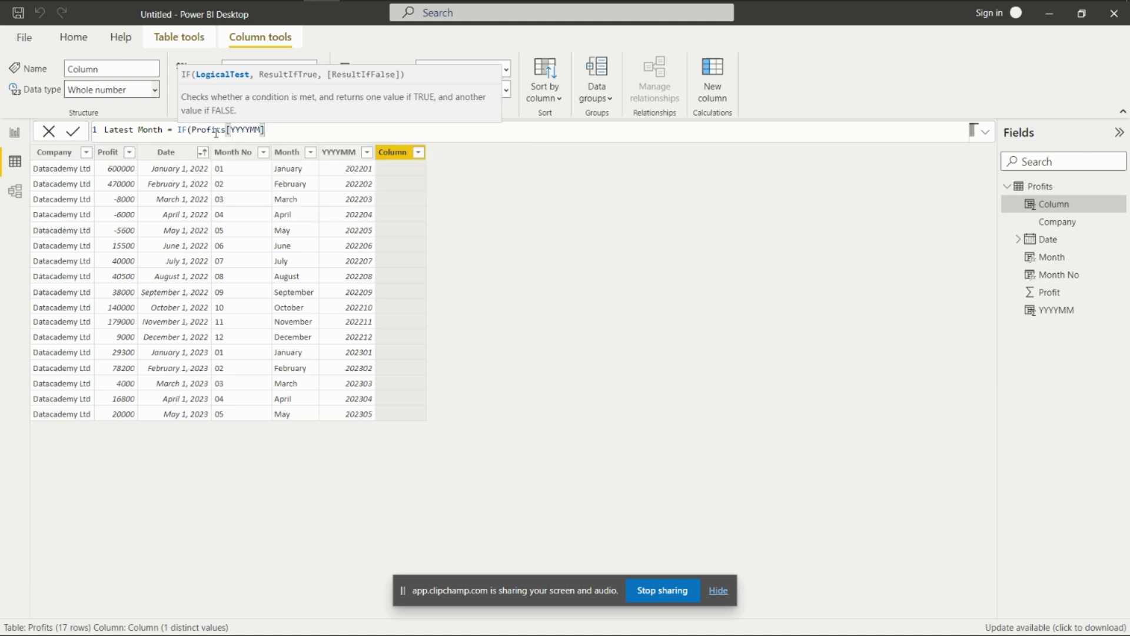
pyautogui.write('=MAX(')
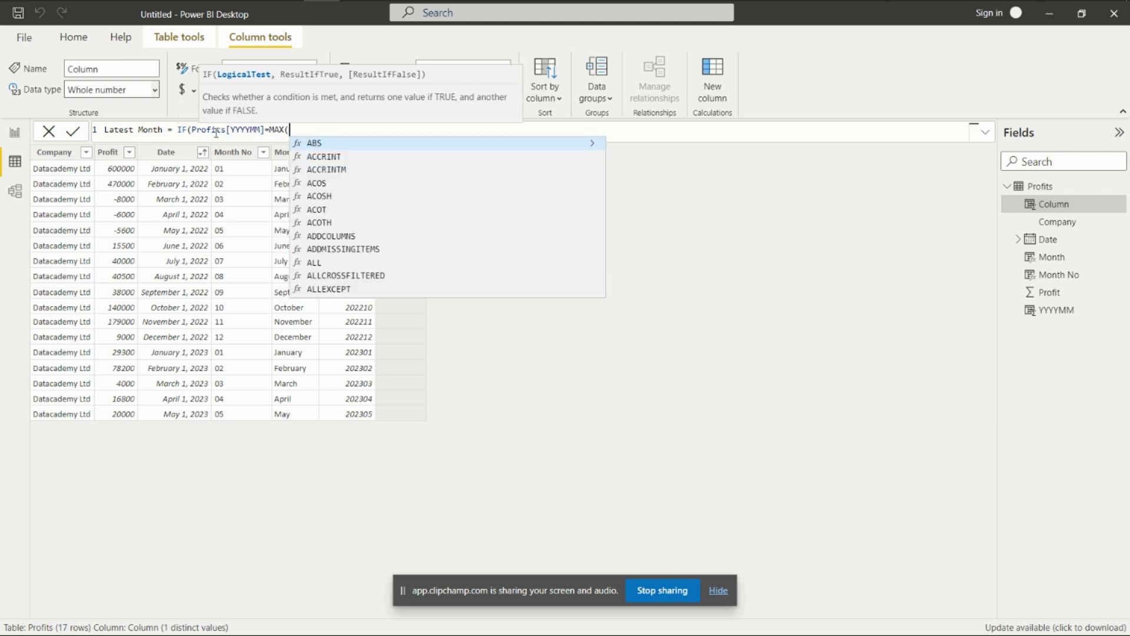
pyautogui.write('yyy')
pyautogui.press('Tab')
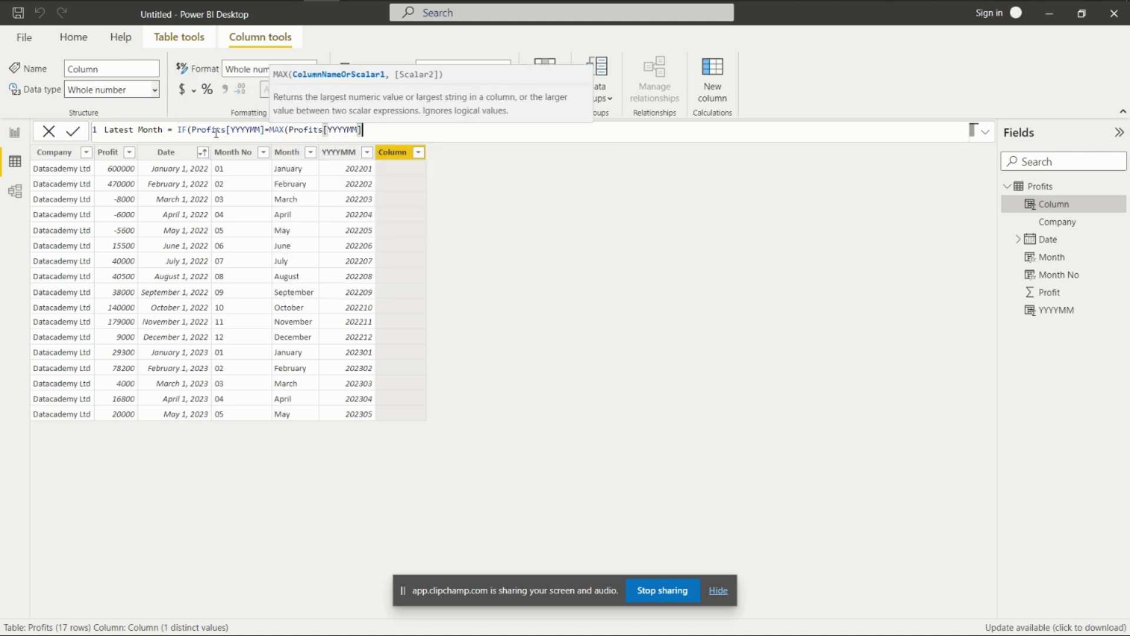
pyautogui.write('),')
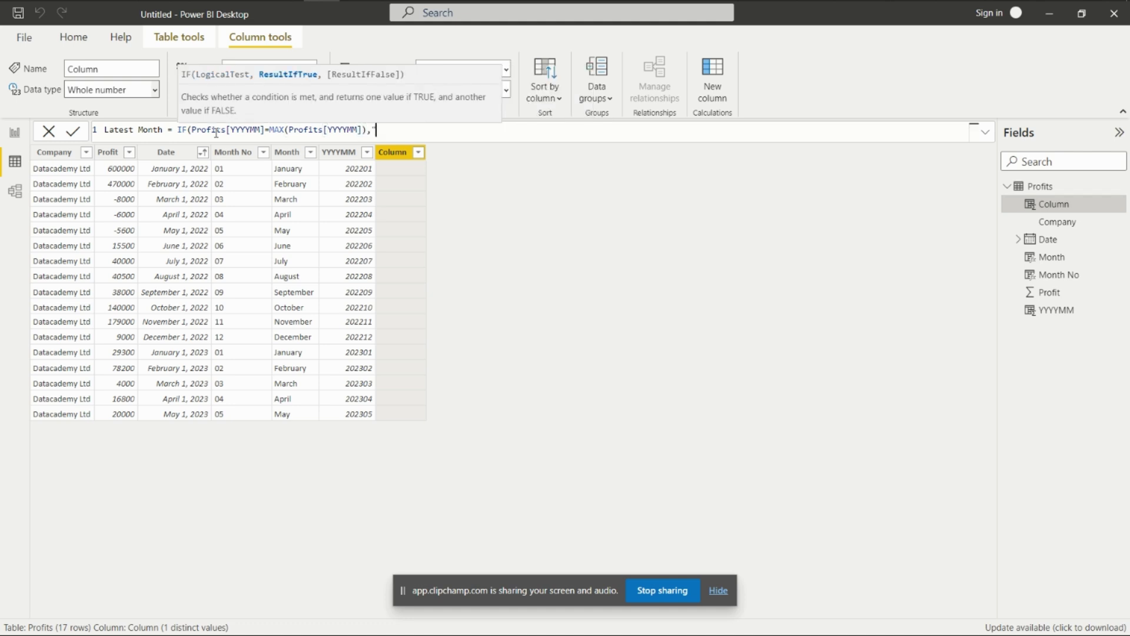
pyautogui.write('"Latest Month",')
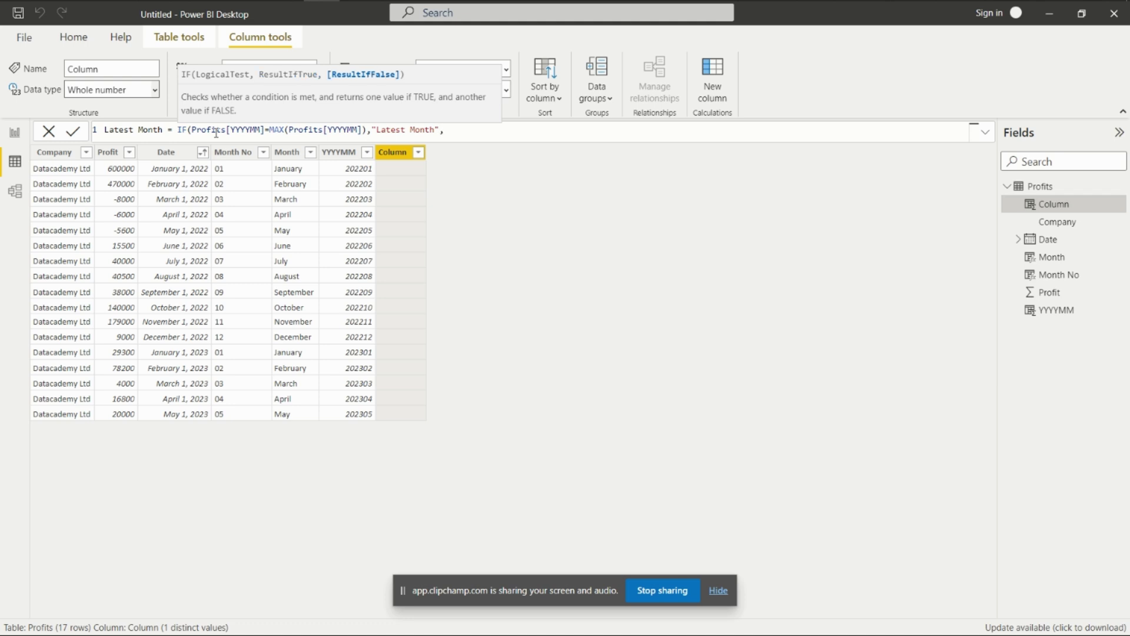
pyautogui.write('"Mo')
pyautogui.press('BackSpace')
pyautogui.press('BackSpace')
pyautogui.press('BackSpace')
pyautogui.press('BackSpace')
pyautogui.write('mon')
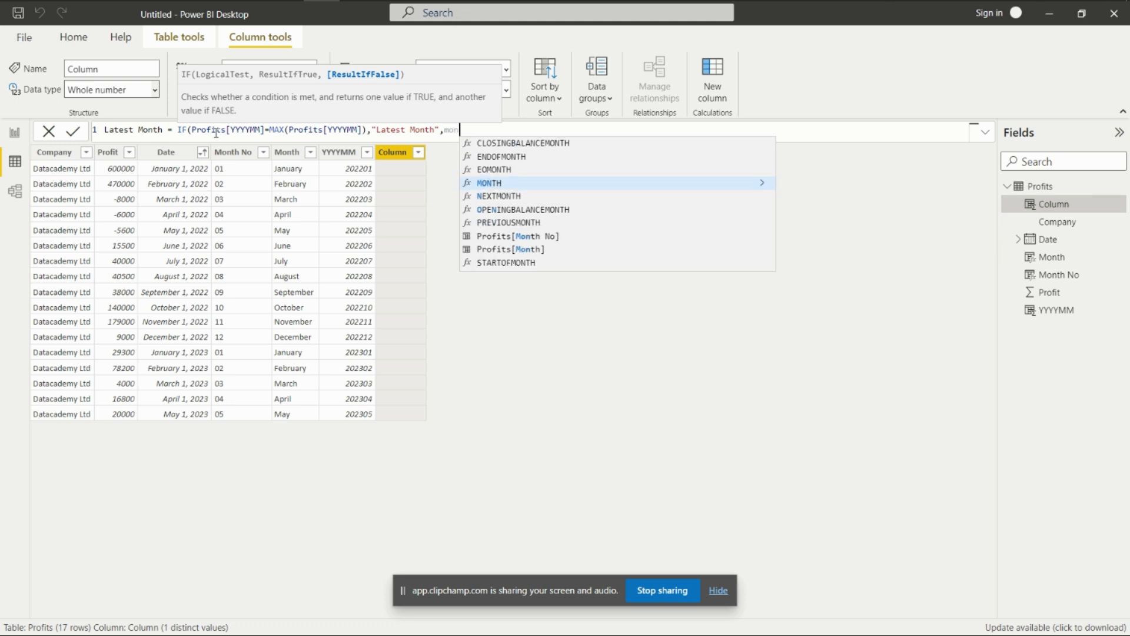
pyautogui.press('Down')
pyautogui.press('Down')
pyautogui.press('Down')
pyautogui.press('Down')
pyautogui.press('Down')
pyautogui.press('Tab')
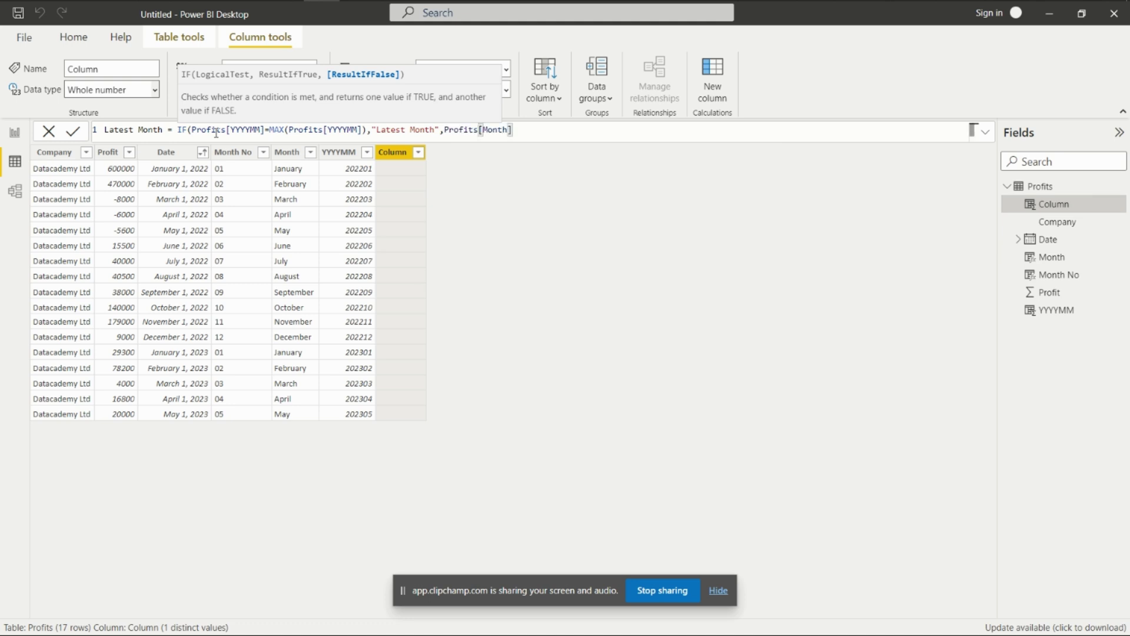
pyautogui.write(')')
pyautogui.press('Return')
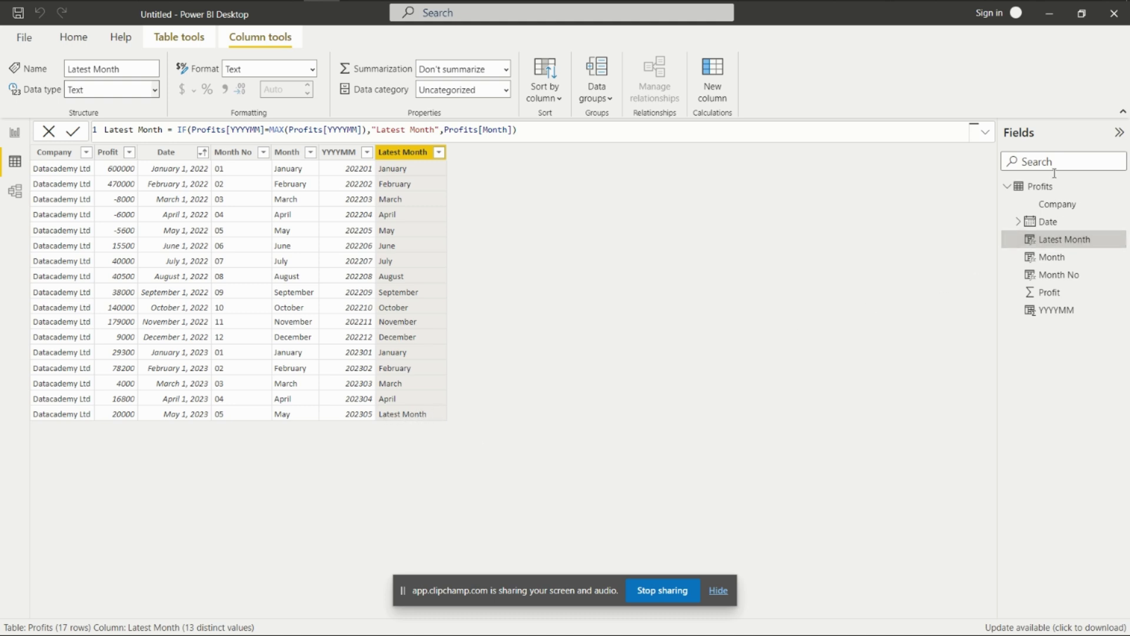
# - Start a new Profits measure named Latest Month Value using the LOOKUPVALUE function
pyautogui.rightClick(1041, 188)
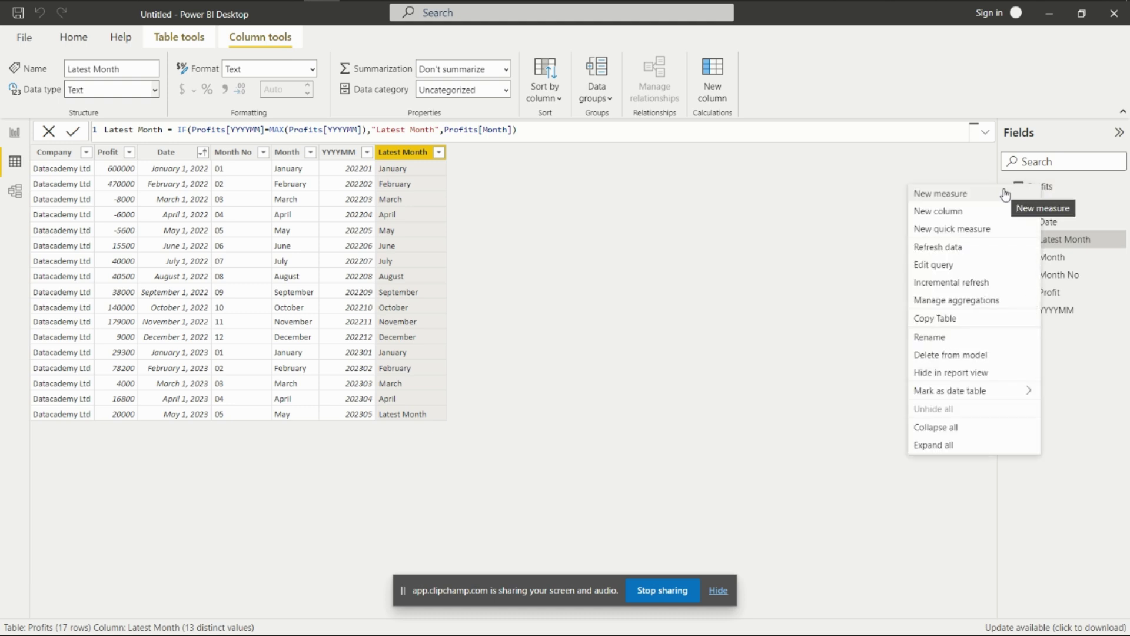
pyautogui.press('Escape')
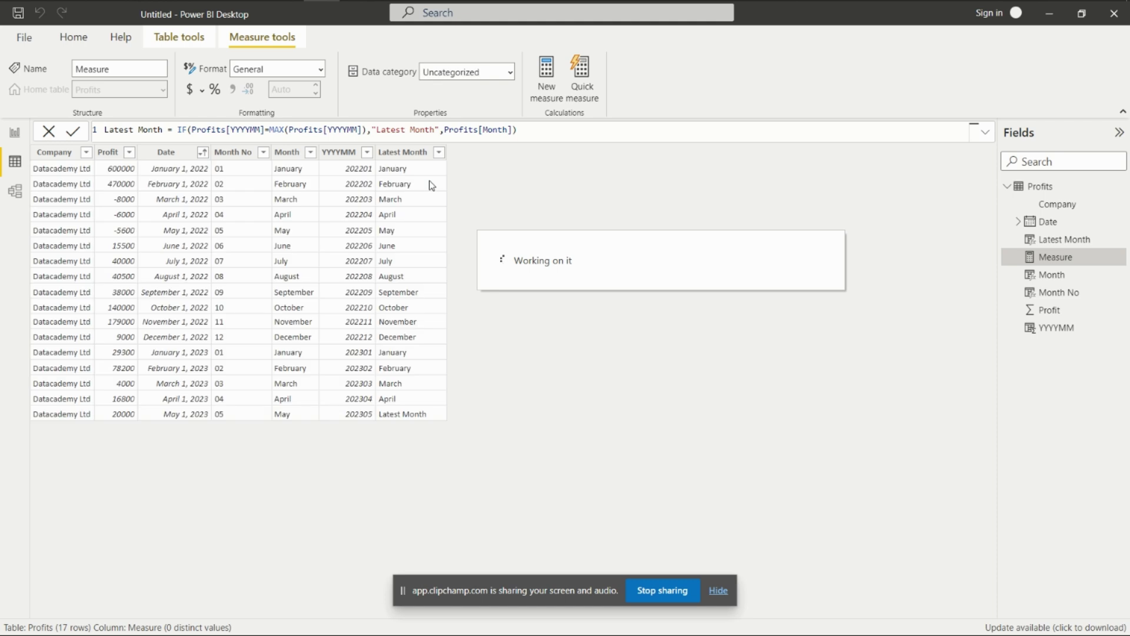
pyautogui.press('BackSpace')
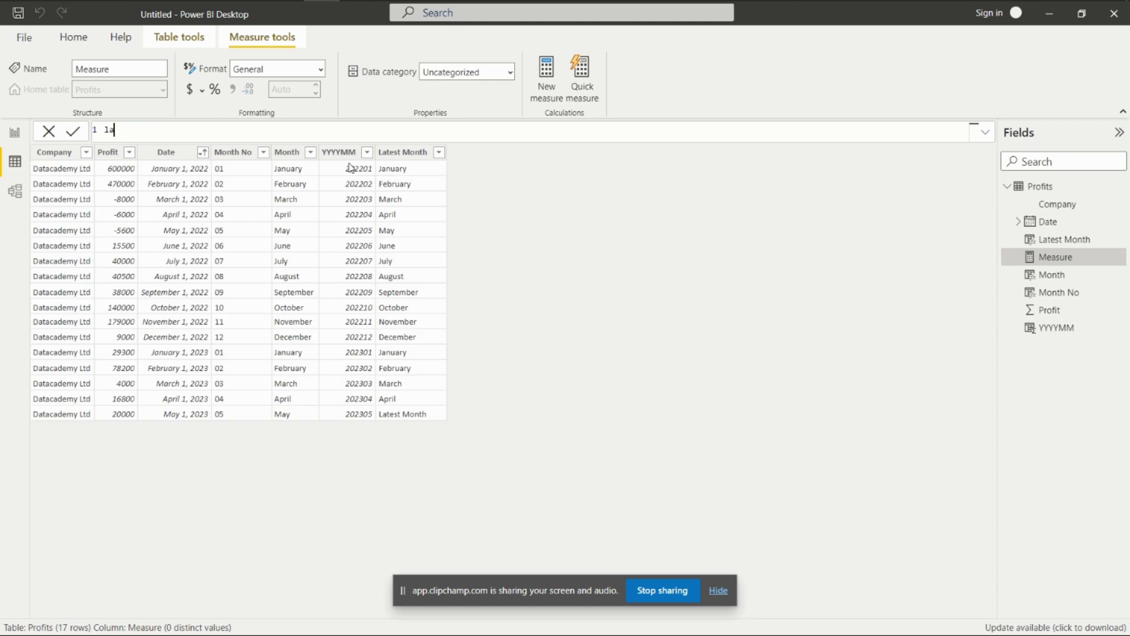
pyautogui.write('Latest Month Value = loo')
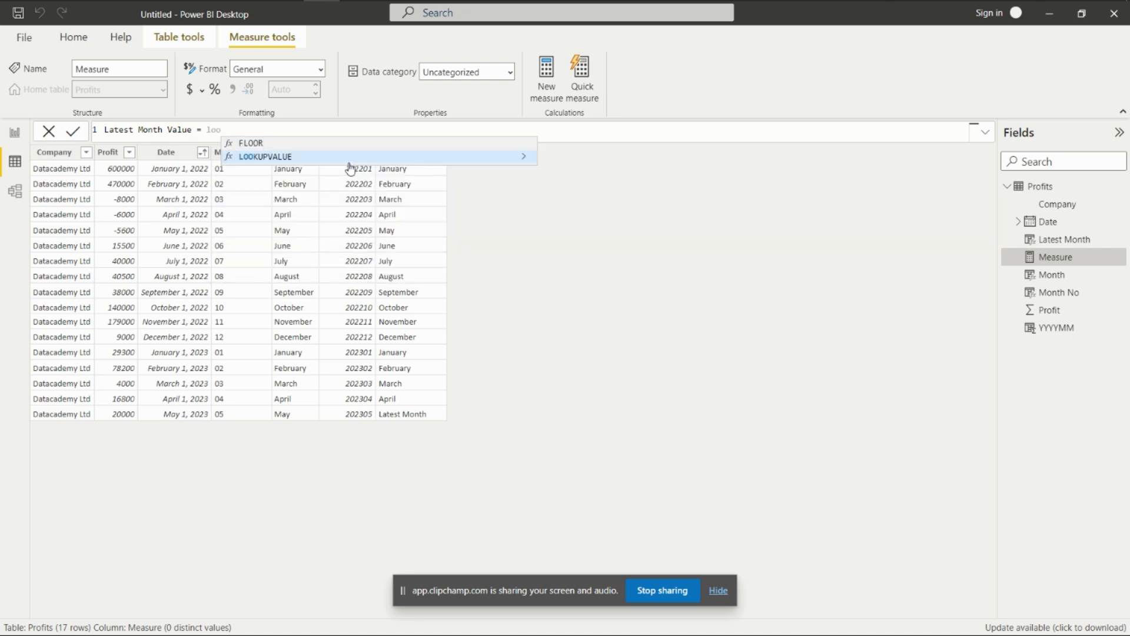
pyautogui.press('Tab')
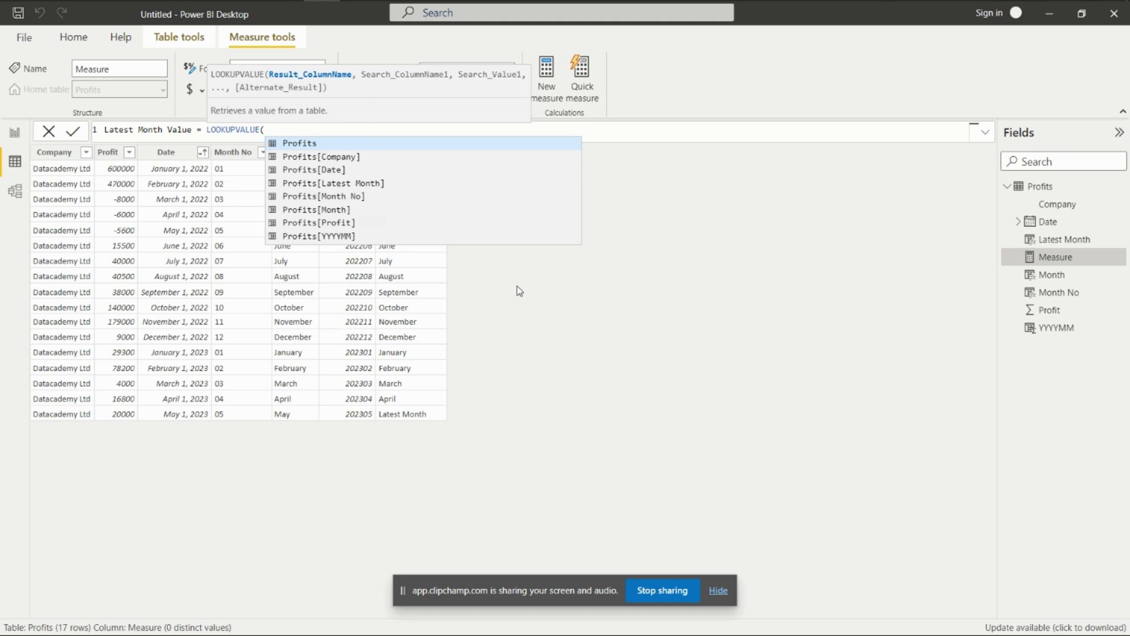
pyautogui.press('Escape')
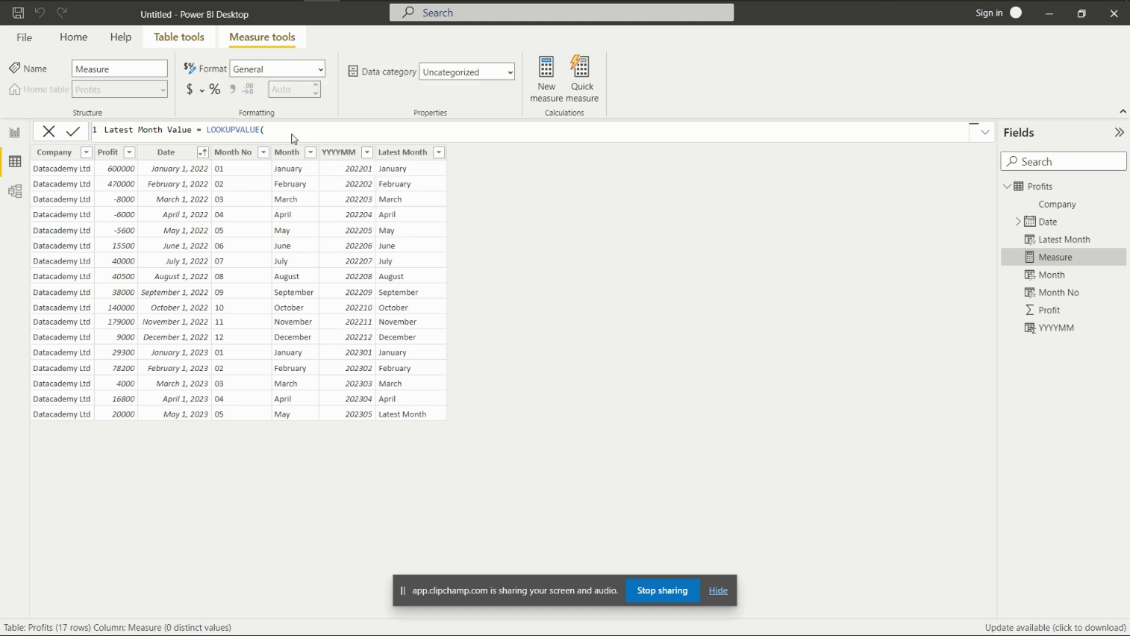
pyautogui.press('Return')
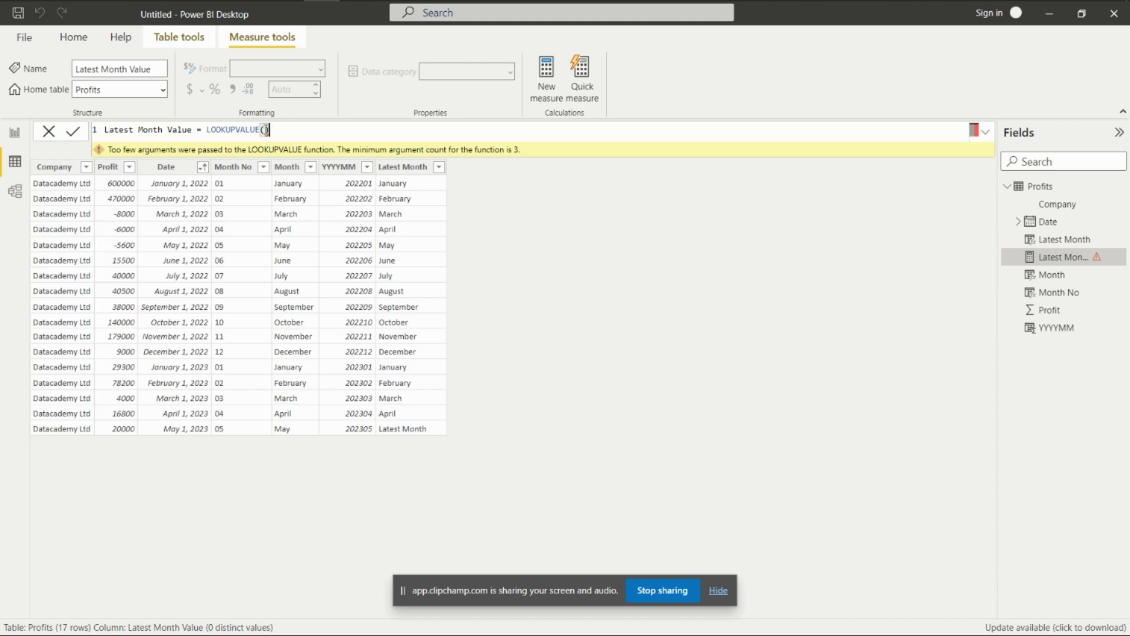
# - Complete LOOKUPVALUE(Profits[Month],Profits[Latest Month],"Latest Month") and return to Report view
pyautogui.click(265, 129)
pyautogui.write('mon')
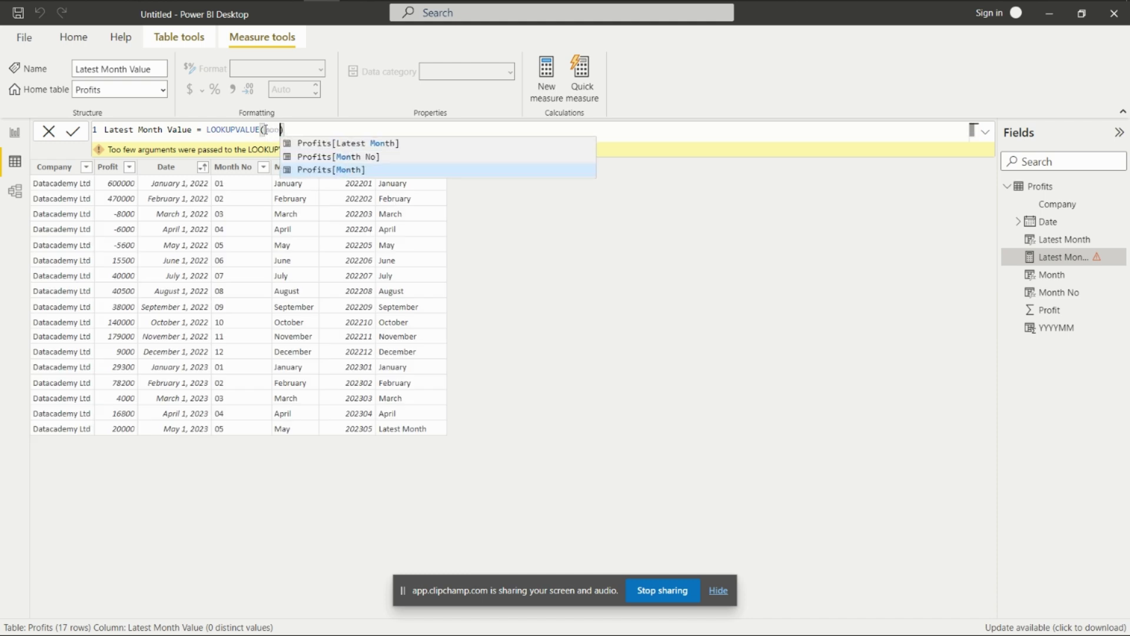
pyautogui.press('Tab')
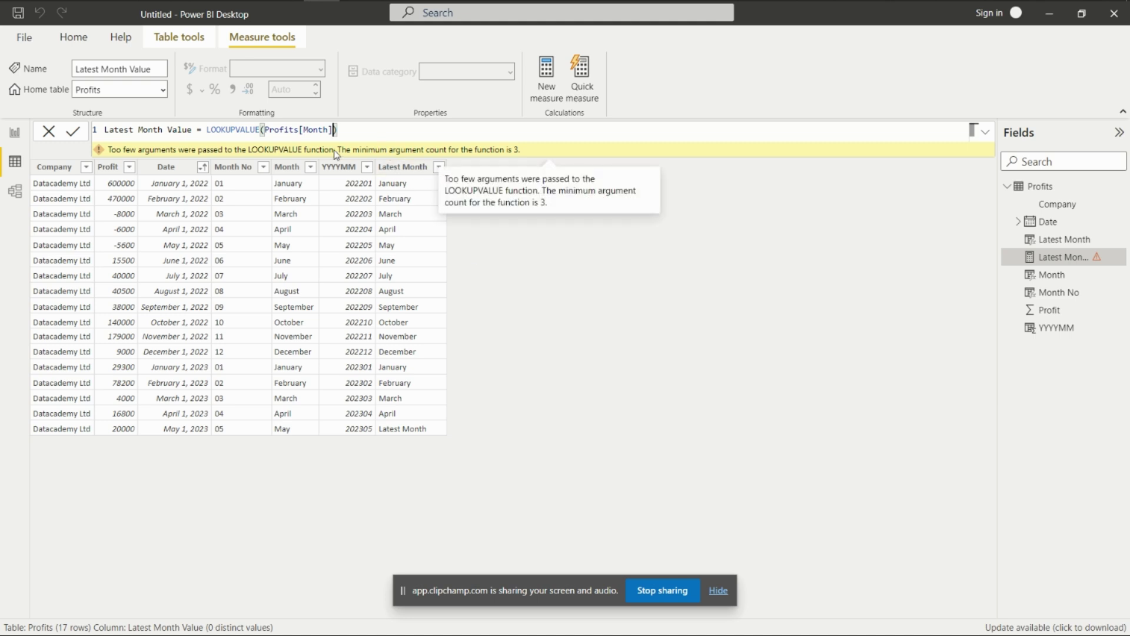
pyautogui.write(',')
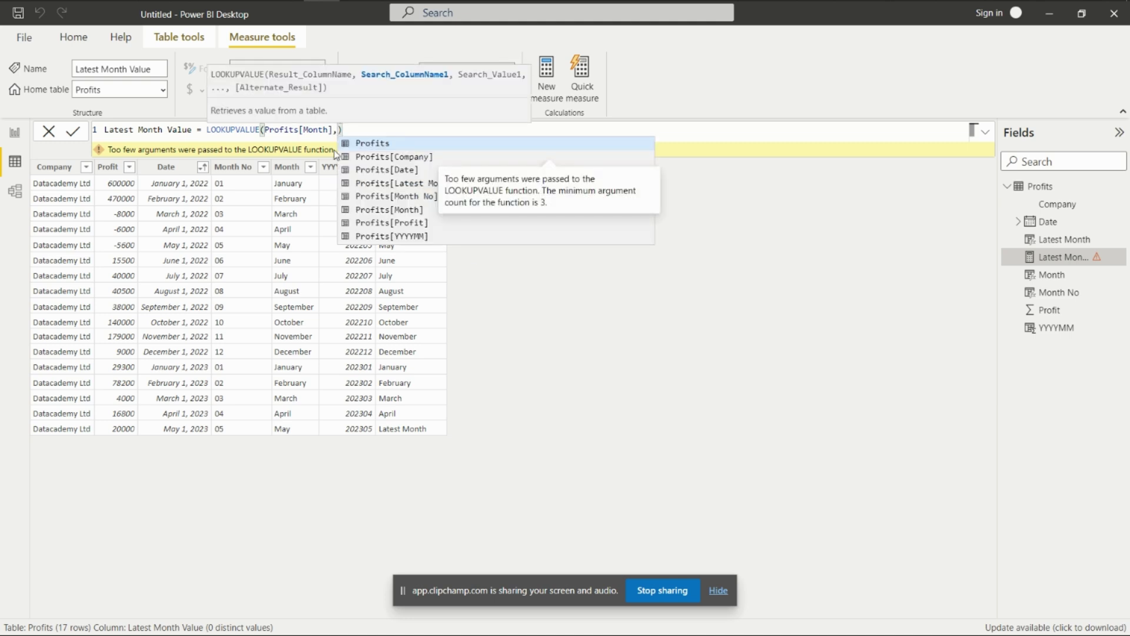
pyautogui.press('Down')
pyautogui.press('Down')
pyautogui.press('Down')
pyautogui.press('Tab')
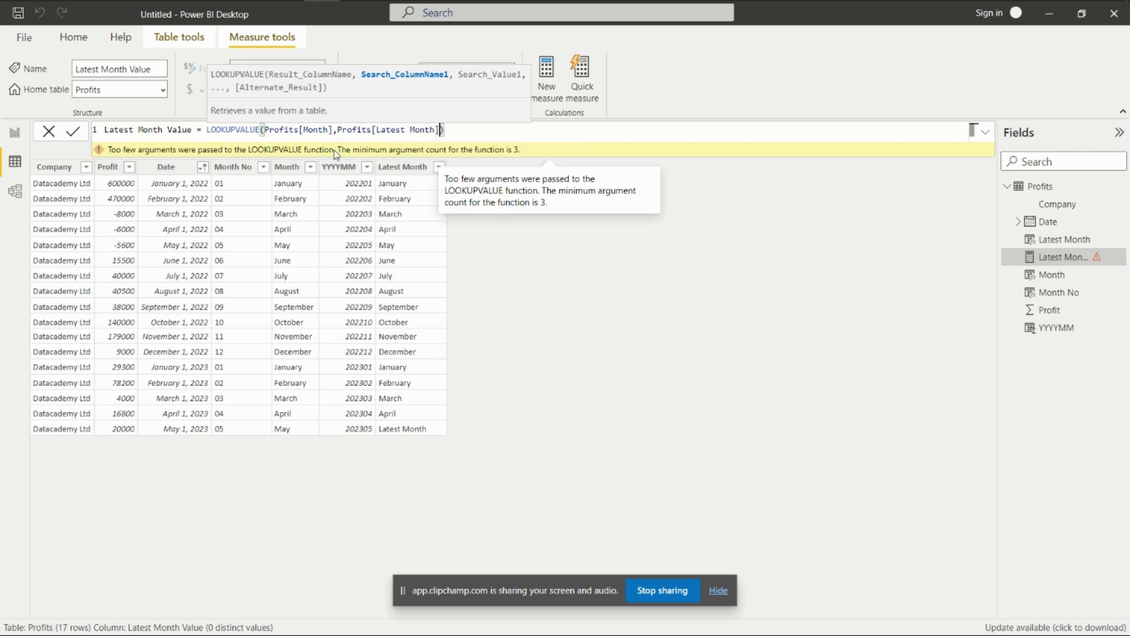
pyautogui.write(',')
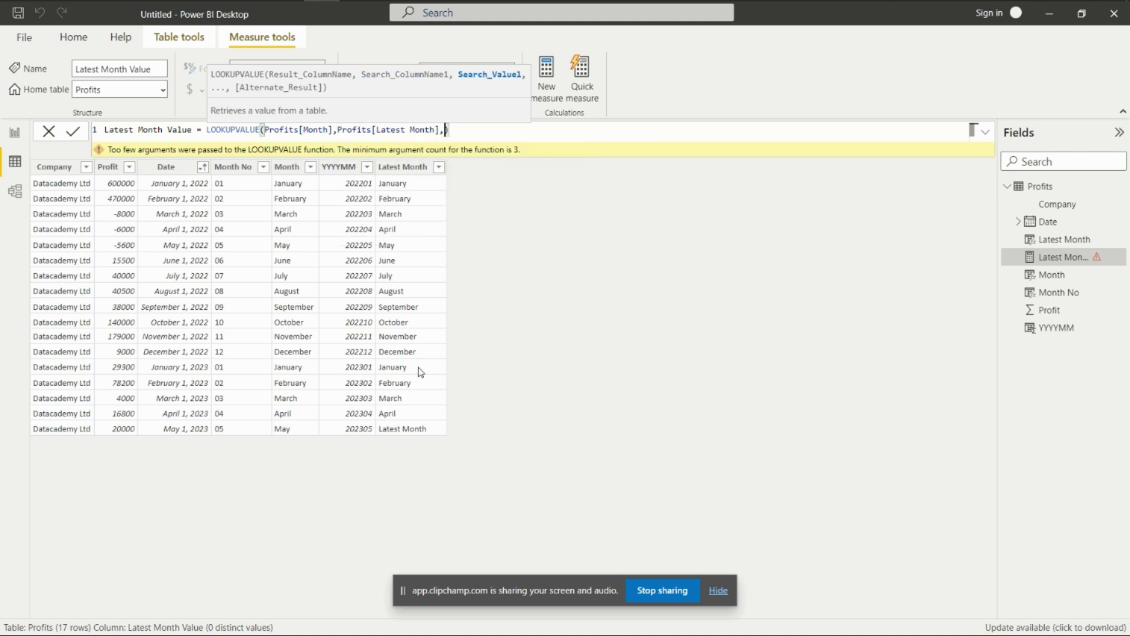
pyautogui.write('""')
pyautogui.write('Latest ')
pyautogui.write('Month')
pyautogui.press('End')
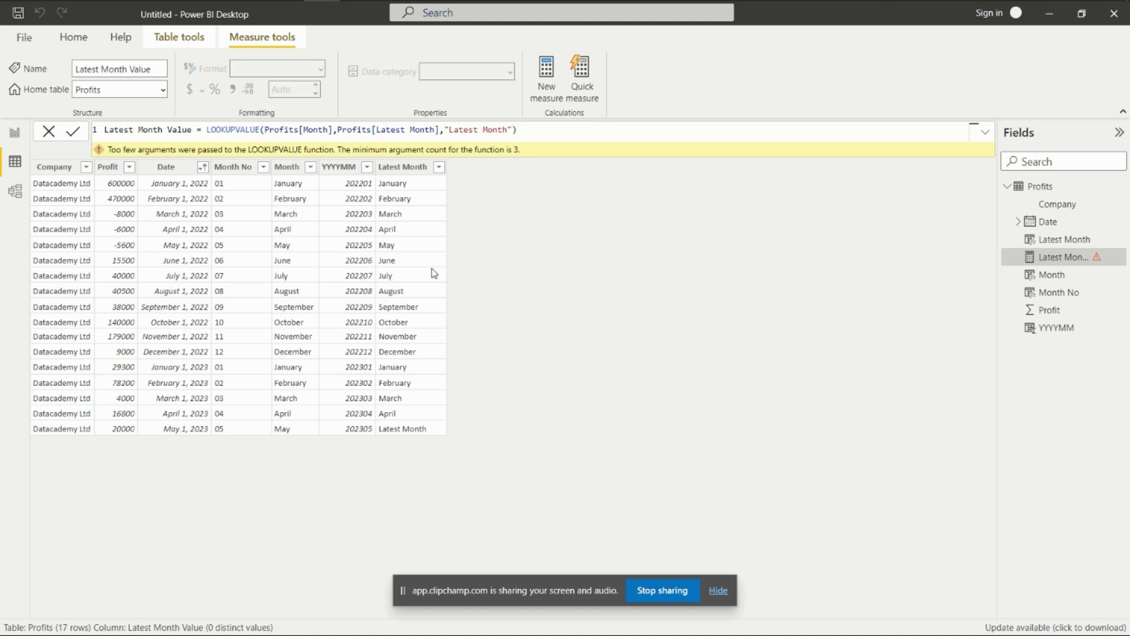
pyautogui.press('Return')
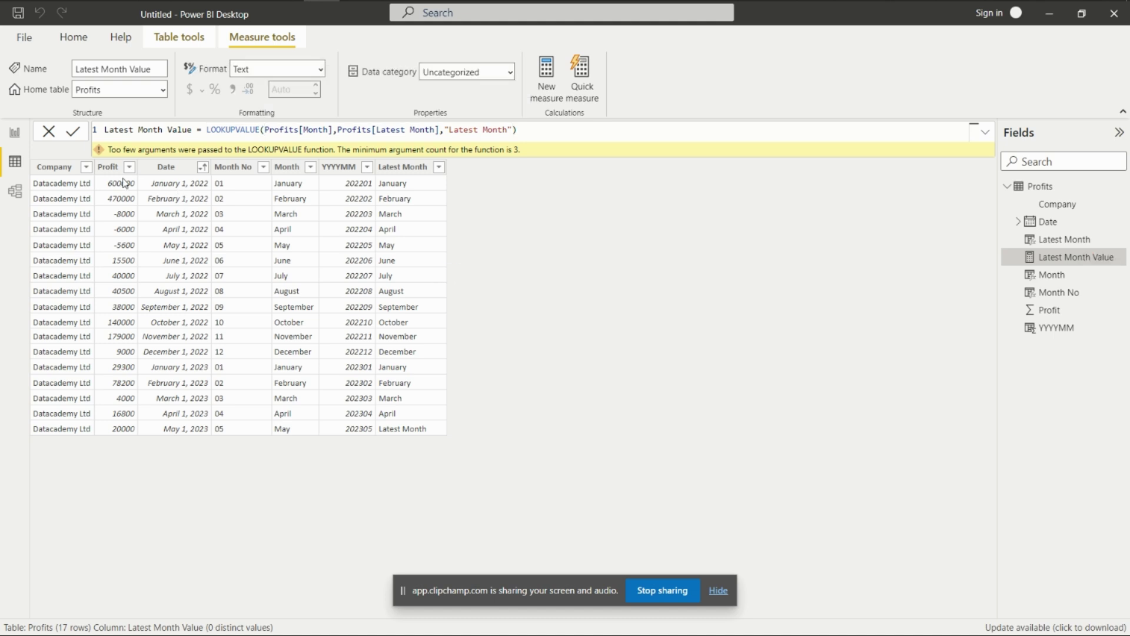
pyautogui.click(16, 136)
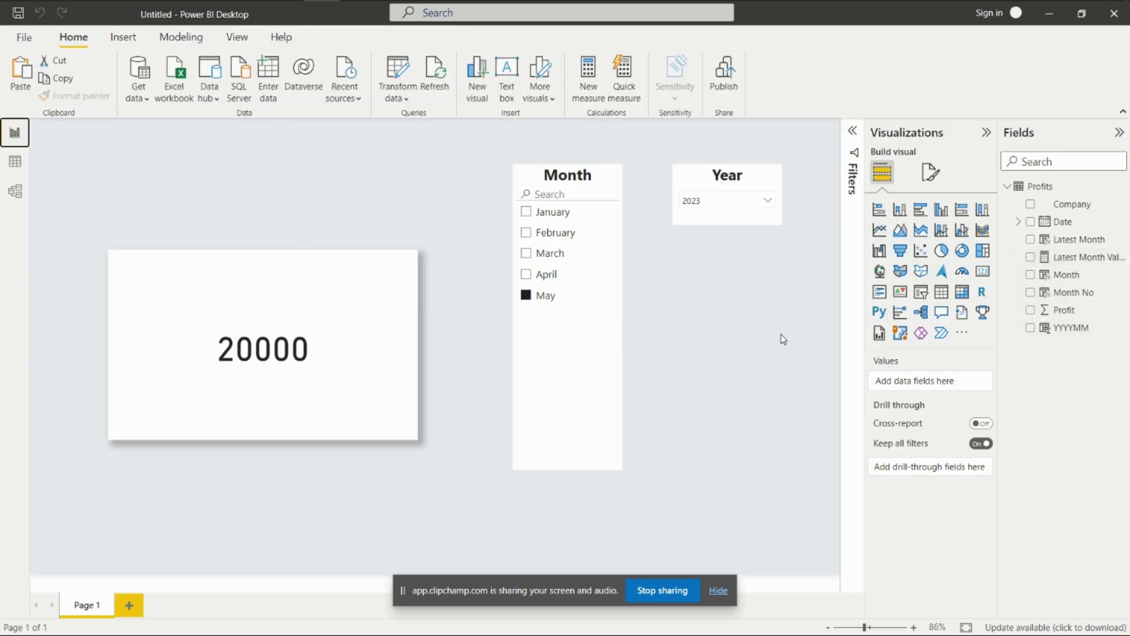
# - Add a card showing Latest Month Value to the canvas and resize it
pyautogui.moveTo(1083, 257); pyautogui.dragTo(760, 324)
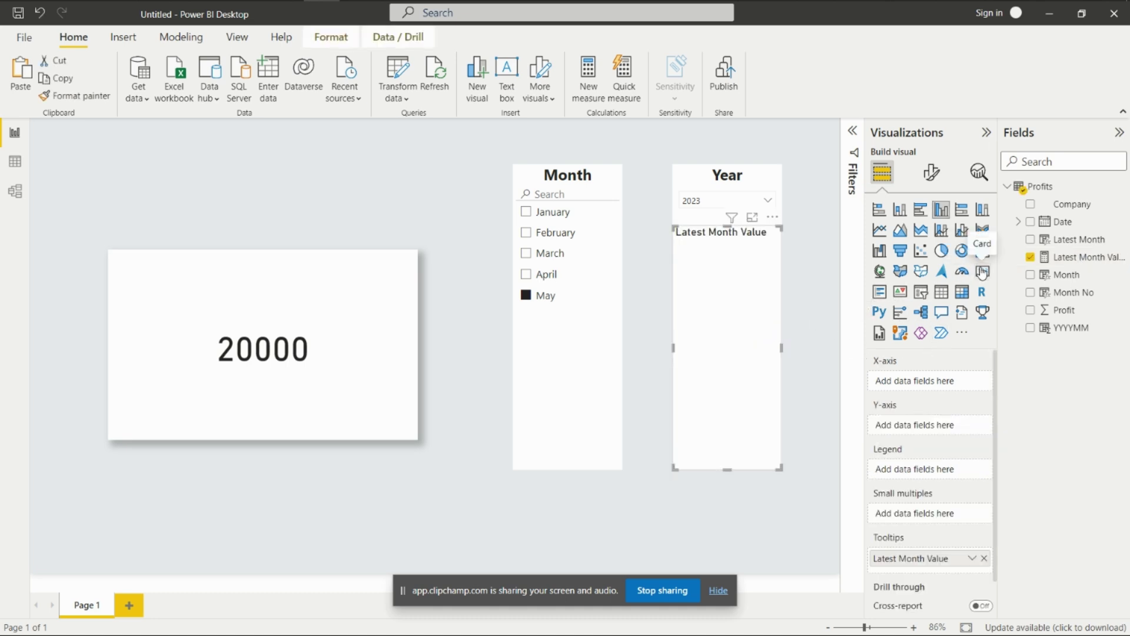
pyautogui.click(983, 271)
pyautogui.moveTo(727, 228); pyautogui.dragTo(736, 355)
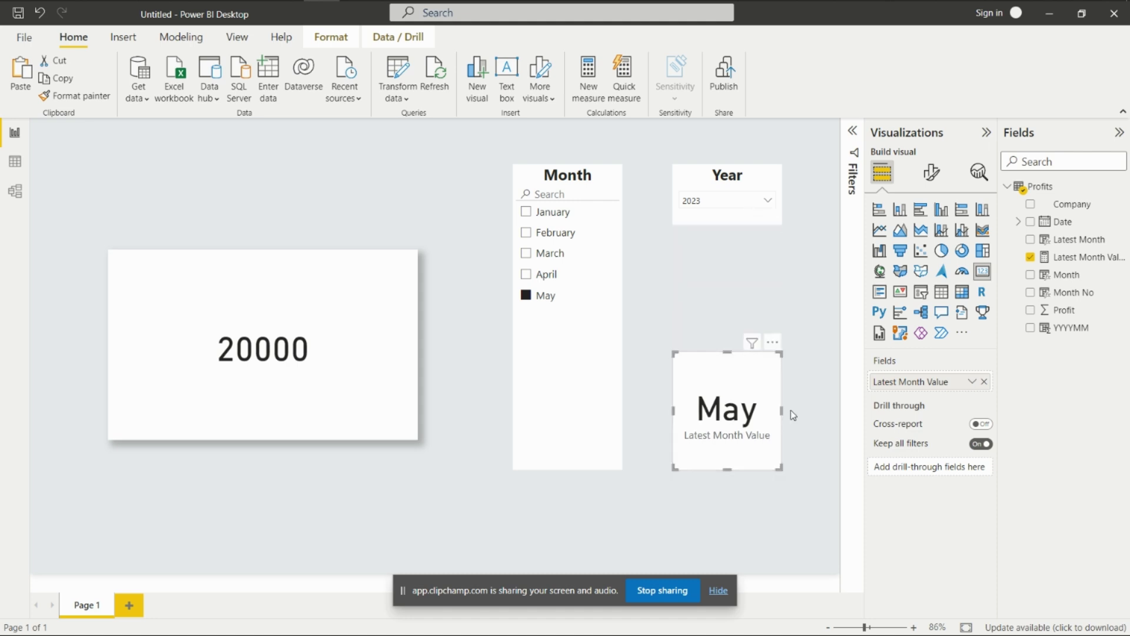
pyautogui.moveTo(782, 411); pyautogui.dragTo(799, 411)
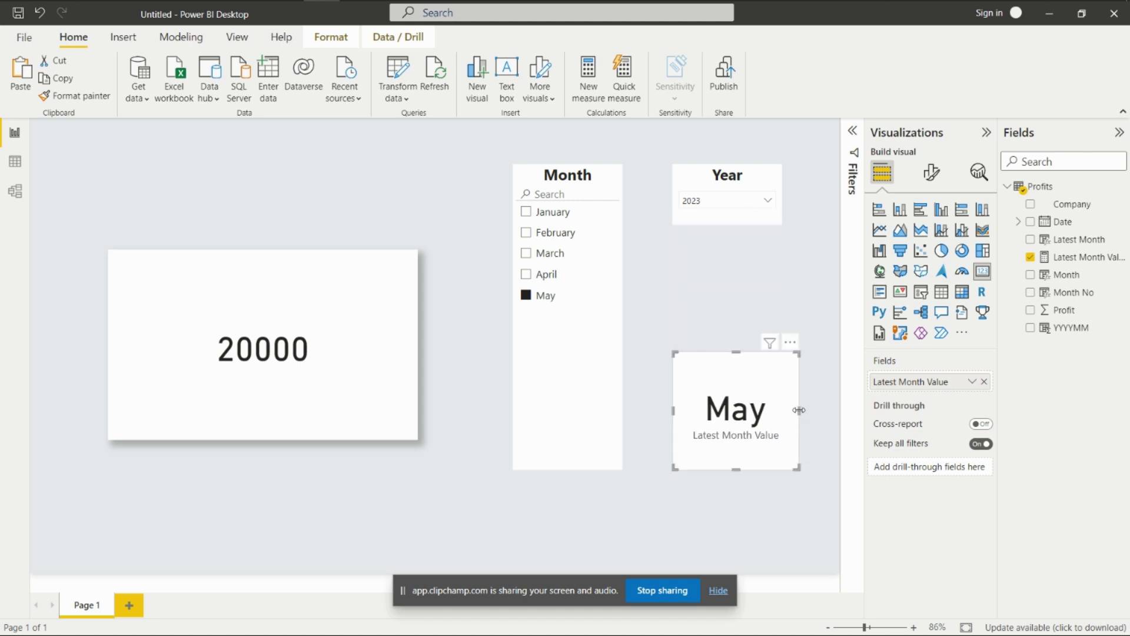
# - Replace Month with Latest Month in the Month slicer and remove the May card
pyautogui.click(617, 318)
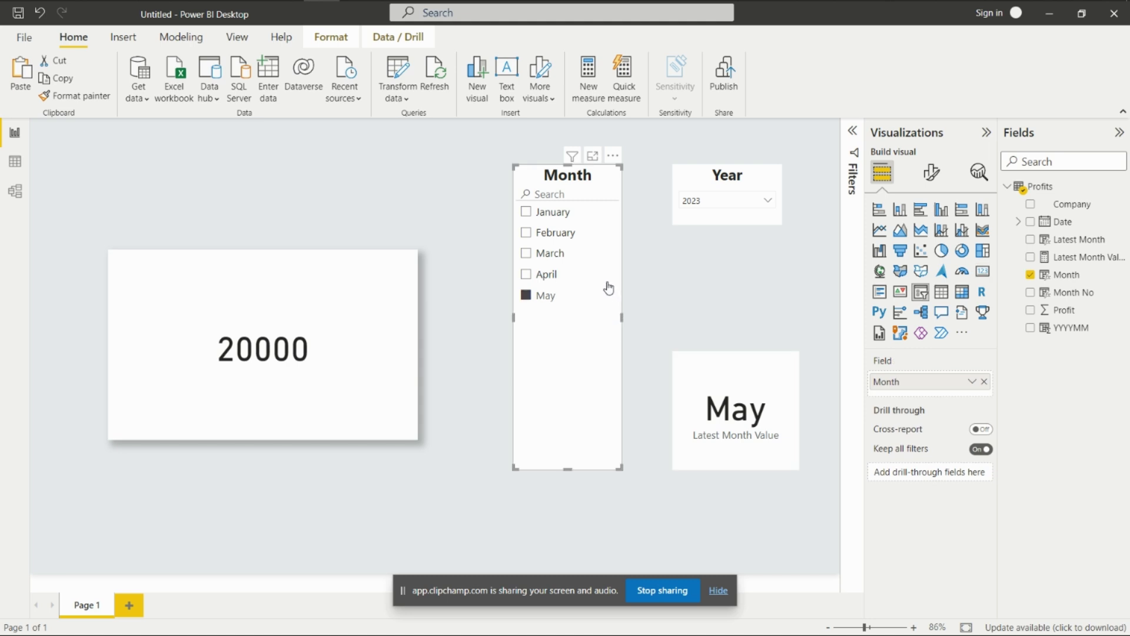
pyautogui.click(1031, 275)
pyautogui.click(1031, 240)
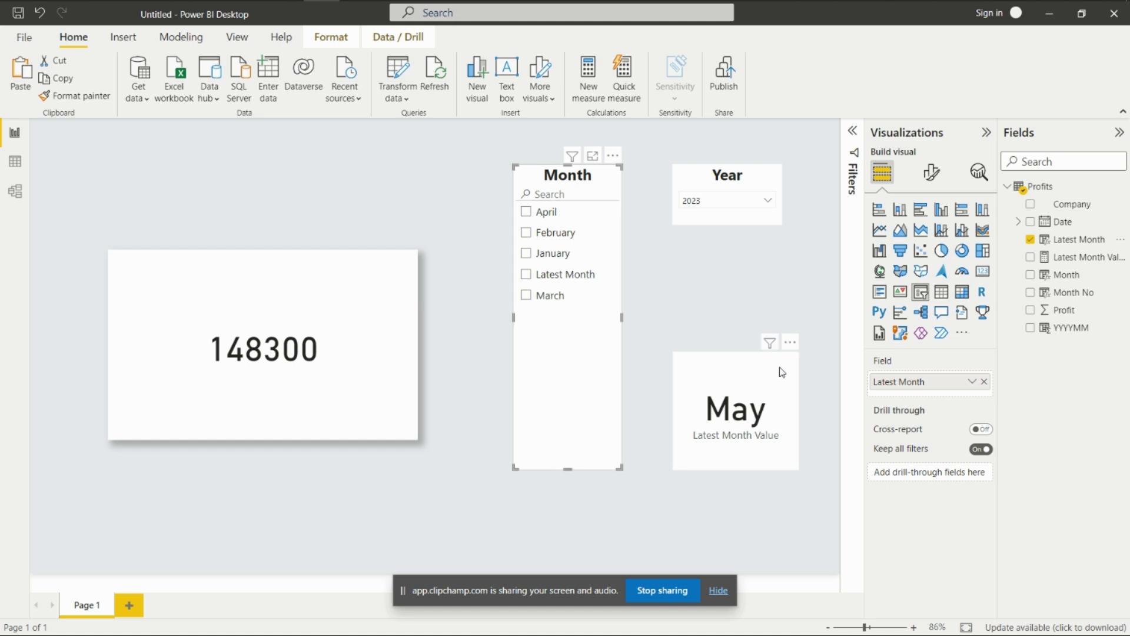
pyautogui.click(790, 343)
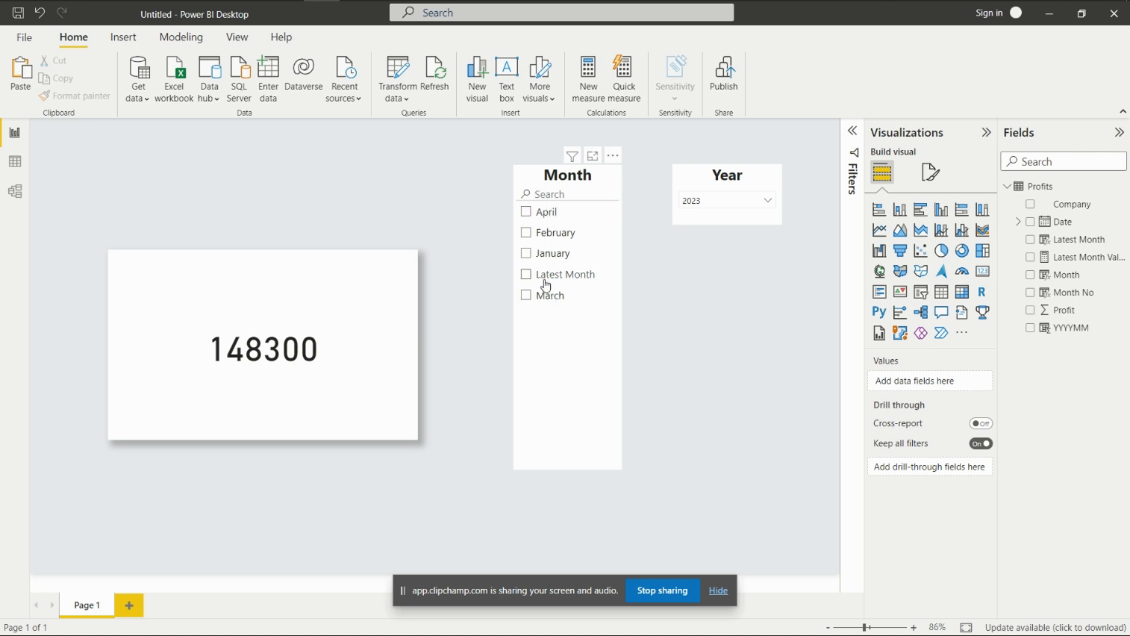
# - Sort the Latest Month column by Month No in Data view, then return to the report
pyautogui.click(17, 162)
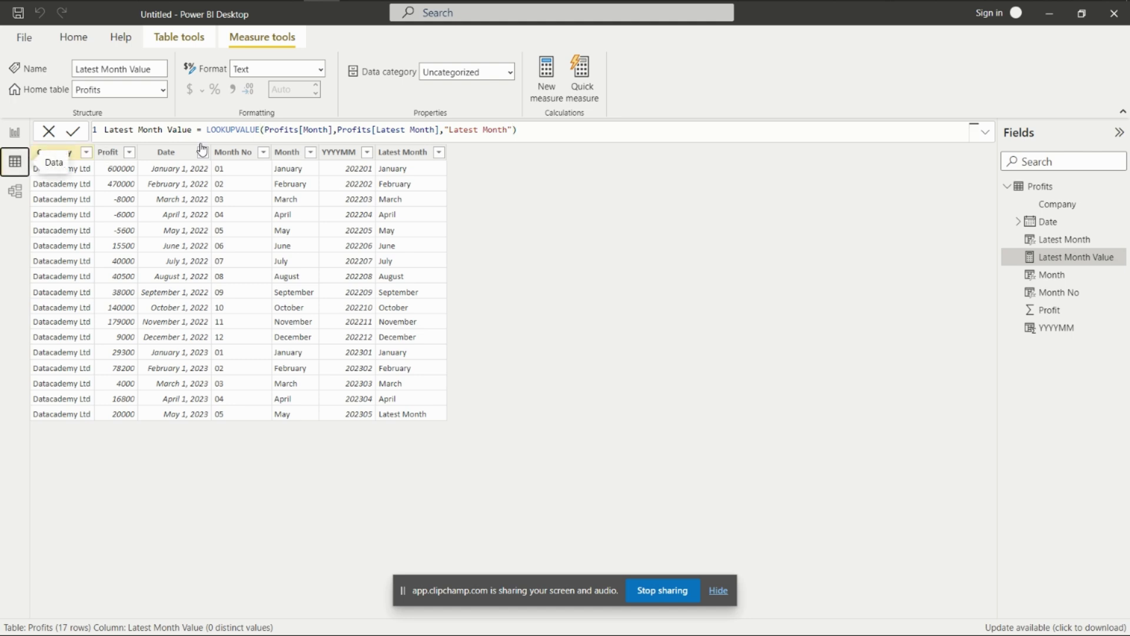
pyautogui.click(393, 155)
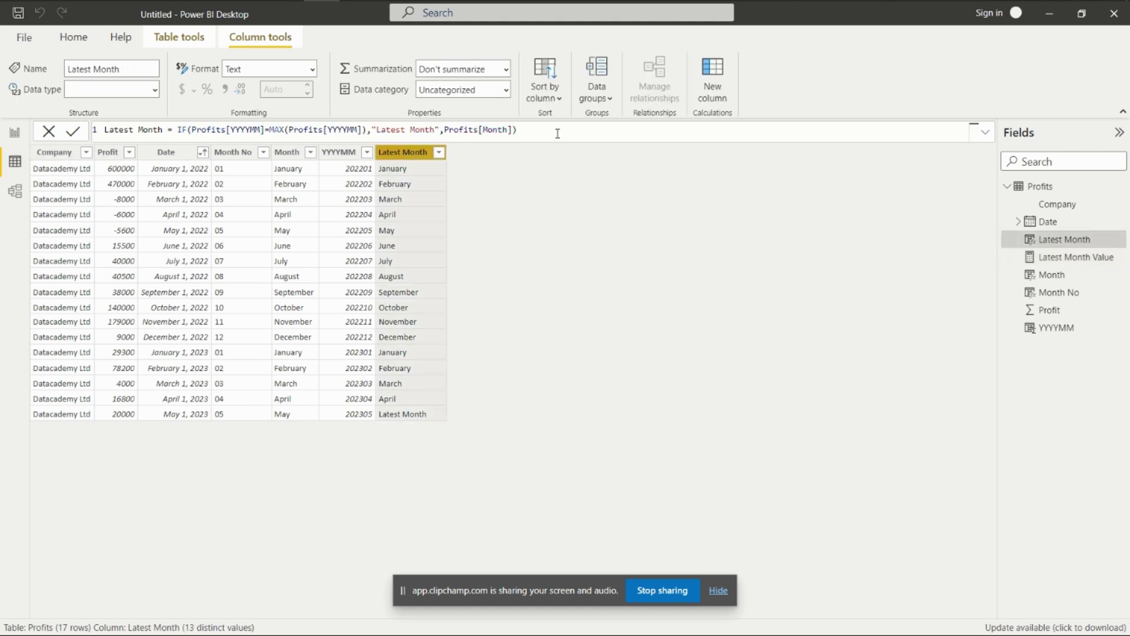
pyautogui.click(559, 100)
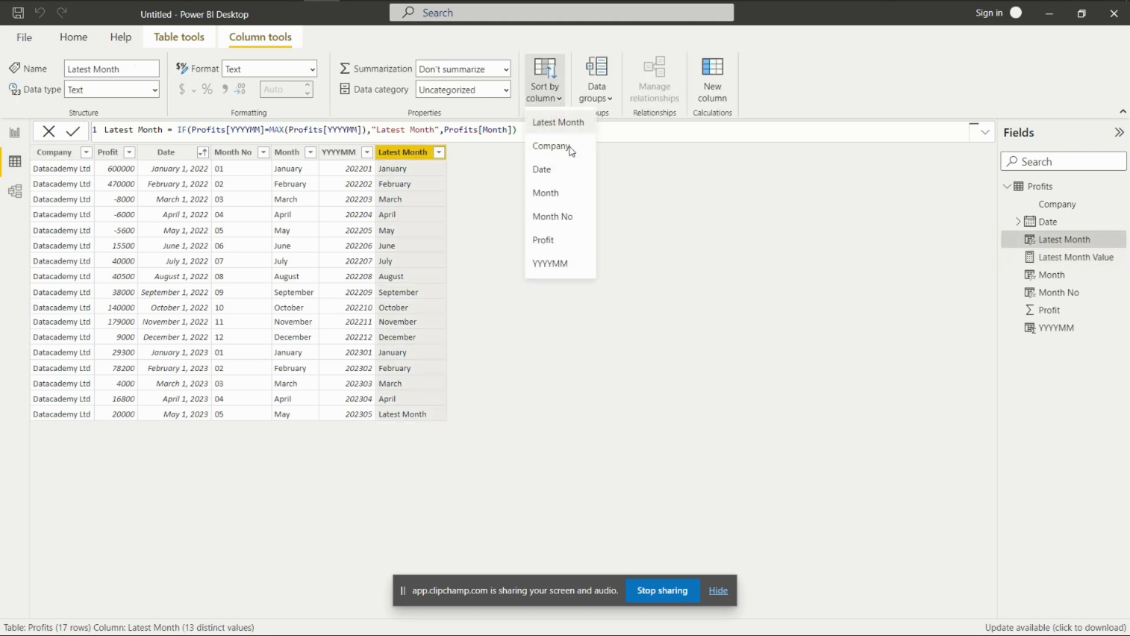
pyautogui.click(574, 217)
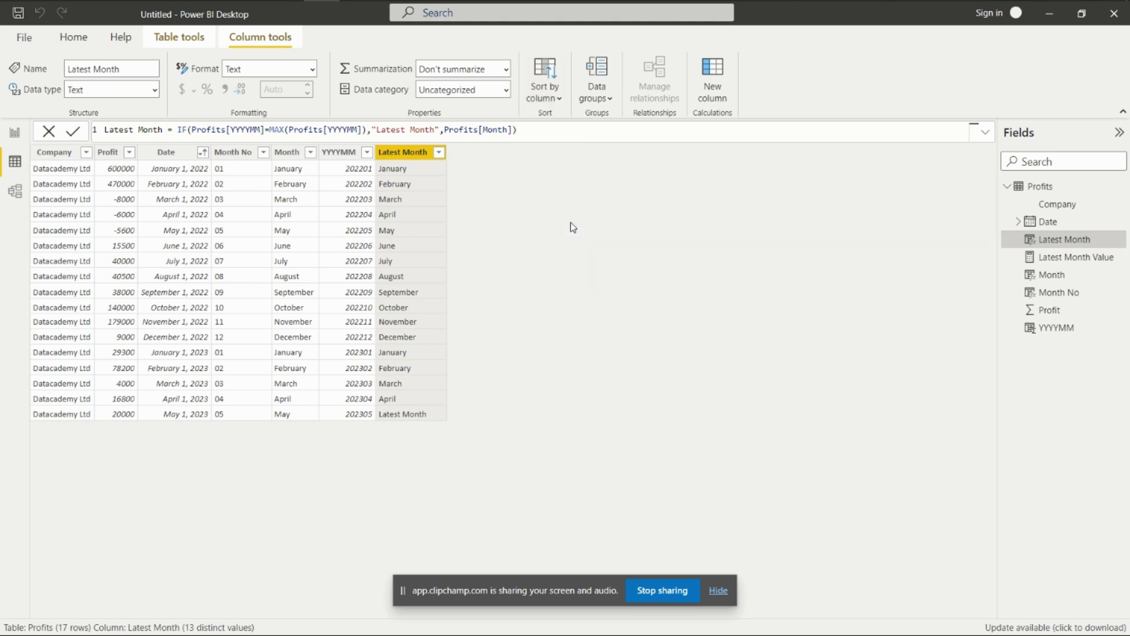
pyautogui.click(15, 133)
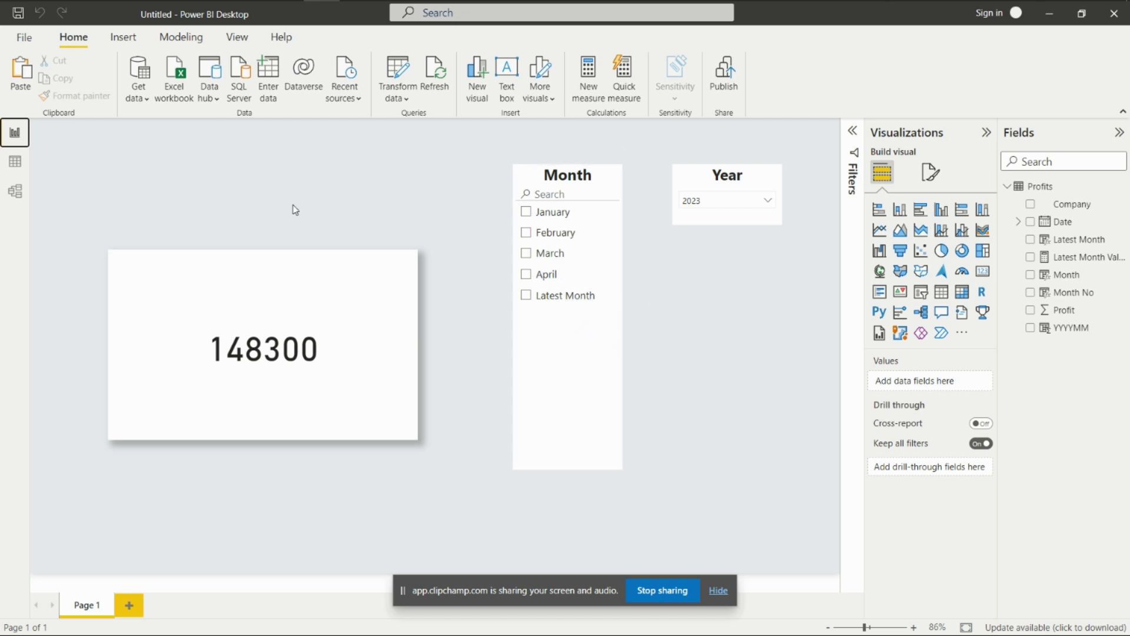
pyautogui.moveTo(275, 4)
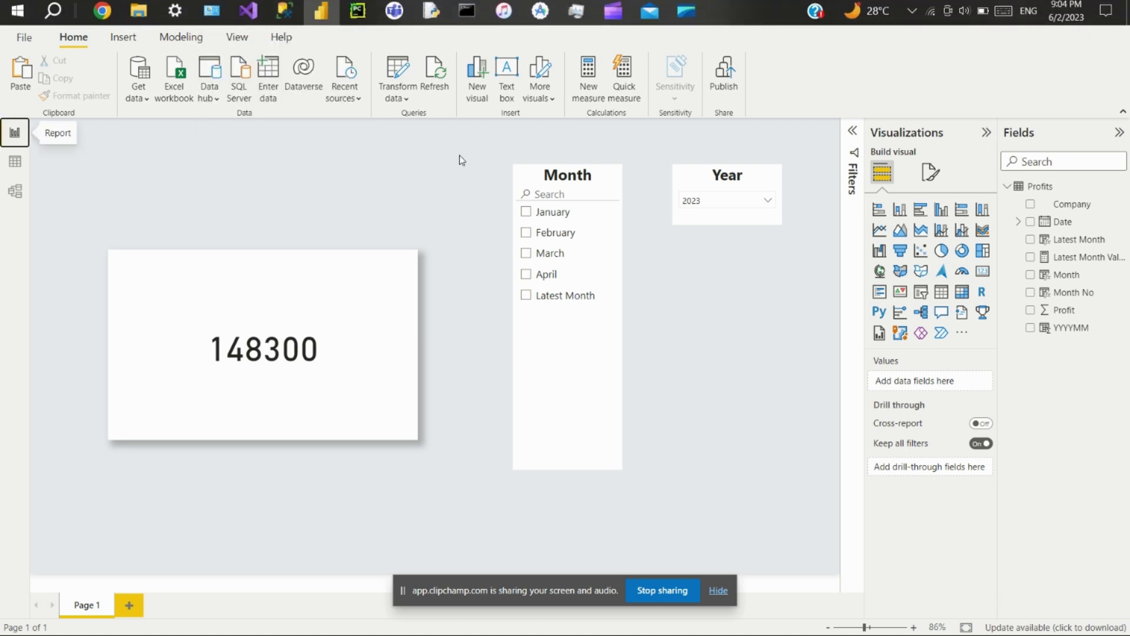
# - Pick Latest Month in the slicer and create measure Profit Title = "Profits on " & [Latest Month Value]
pyautogui.click(567, 296)
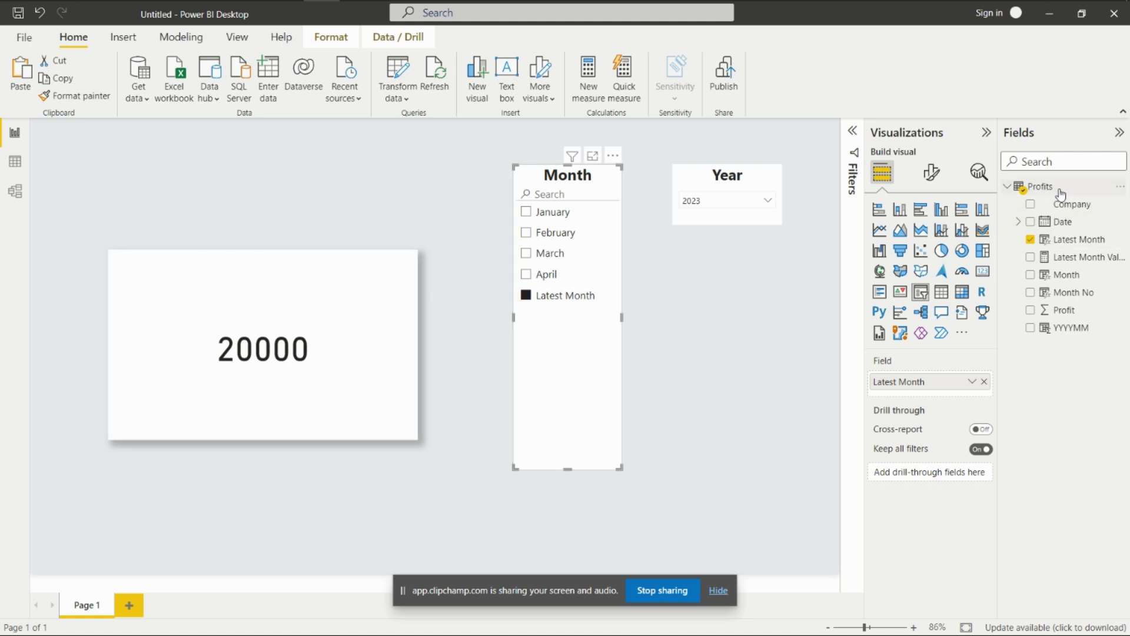
pyautogui.rightClick(1037, 186)
pyautogui.click(1023, 204)
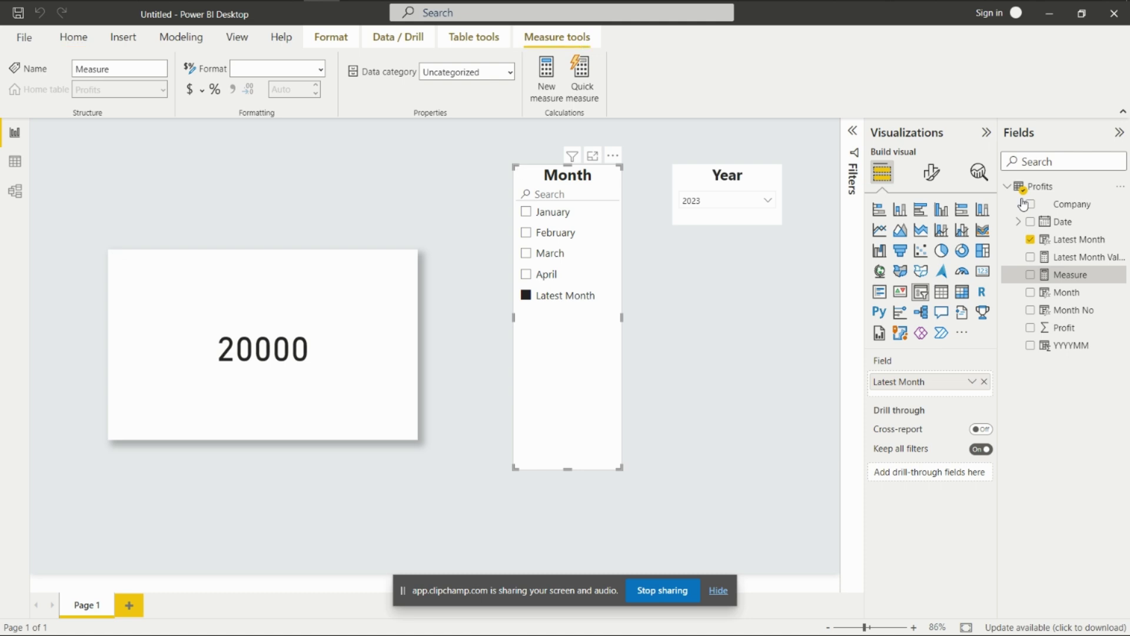
pyautogui.write('Profit Title = "Profits on " &')
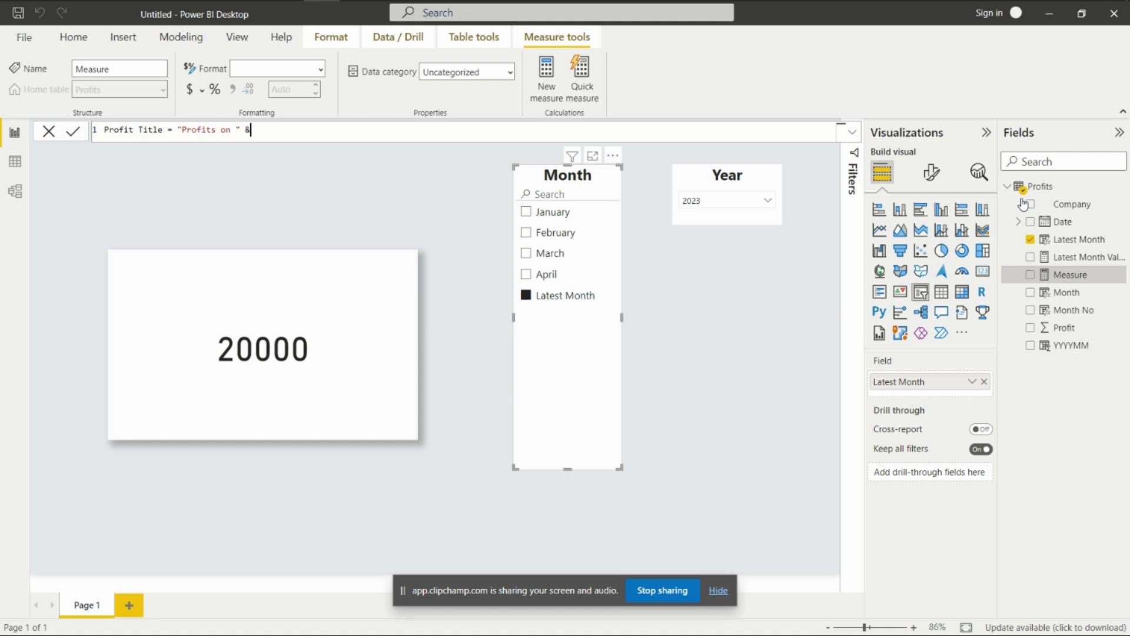
pyautogui.write('l')
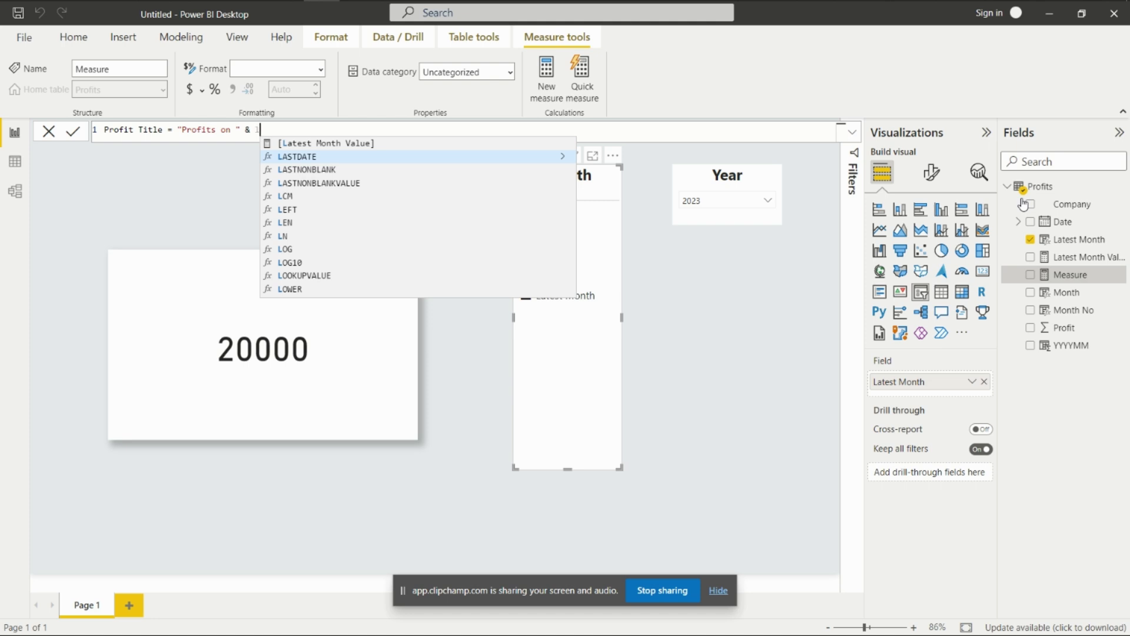
pyautogui.press('Up')
pyautogui.press('Tab')
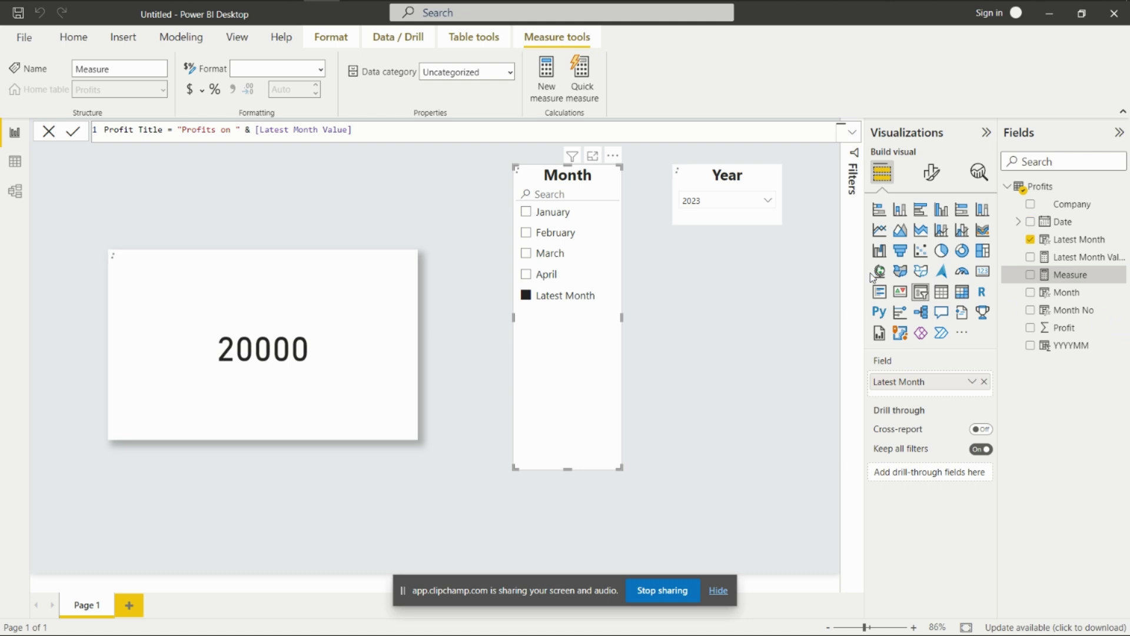
# - Set the card's title text to the Profit Title field value, showing "Profits on May"
pyautogui.click(407, 258)
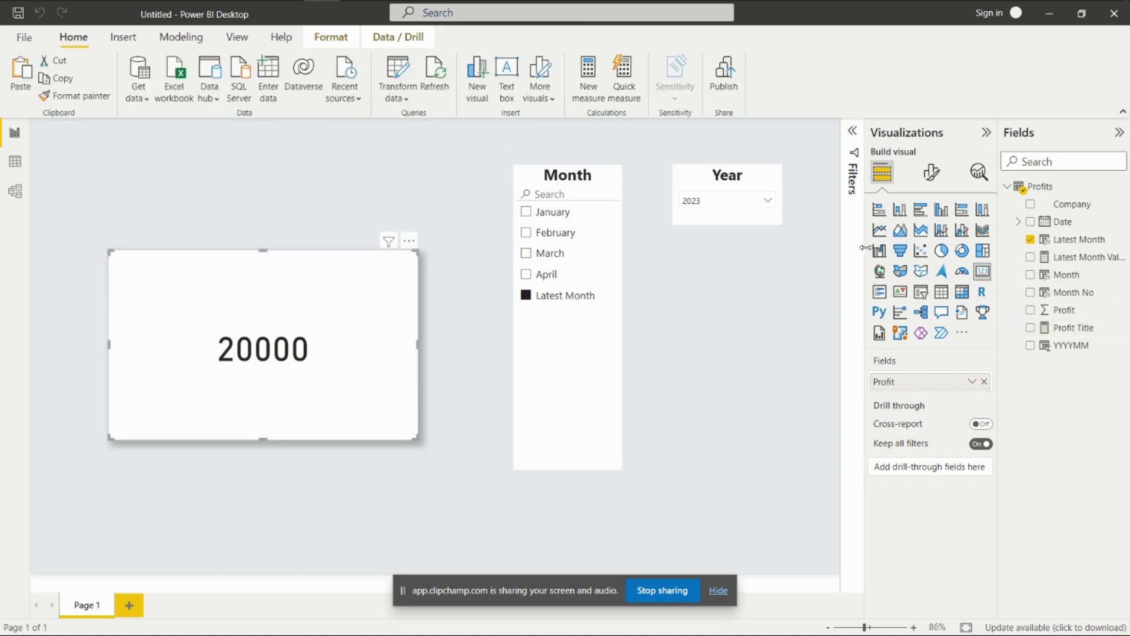
pyautogui.click(931, 173)
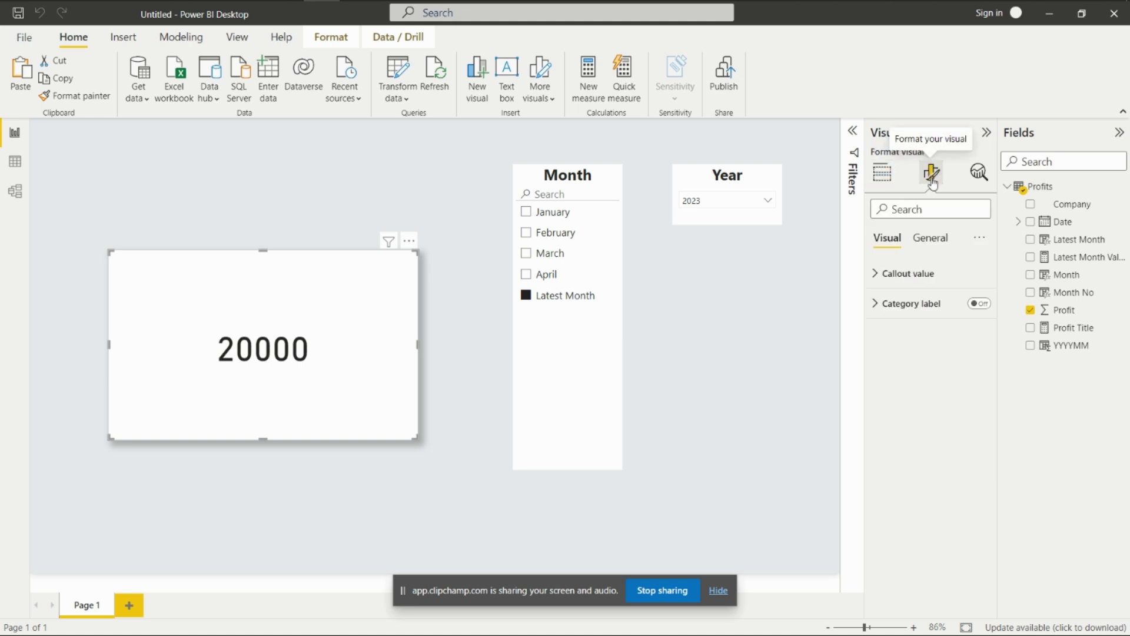
pyautogui.click(925, 250)
pyautogui.click(884, 303)
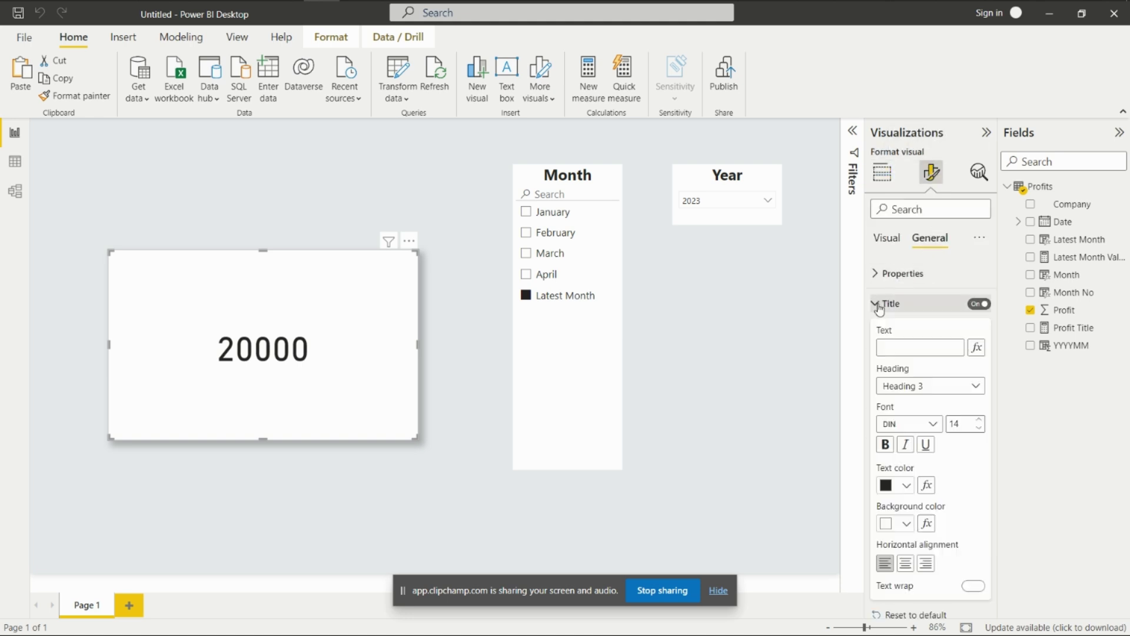
pyautogui.click(977, 347)
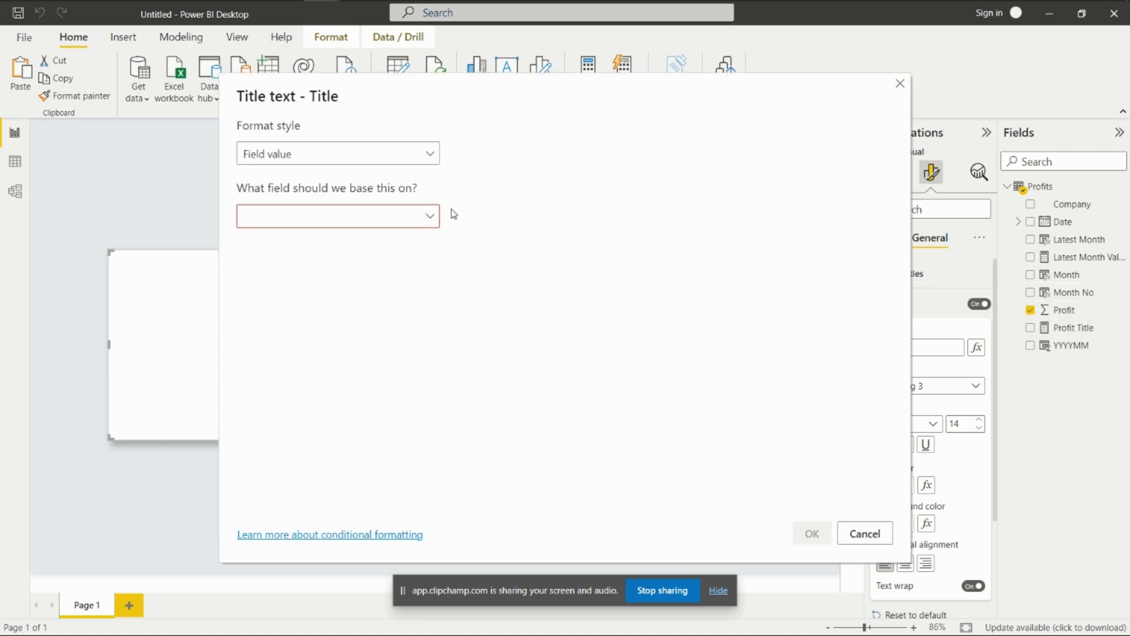
pyautogui.click(431, 216)
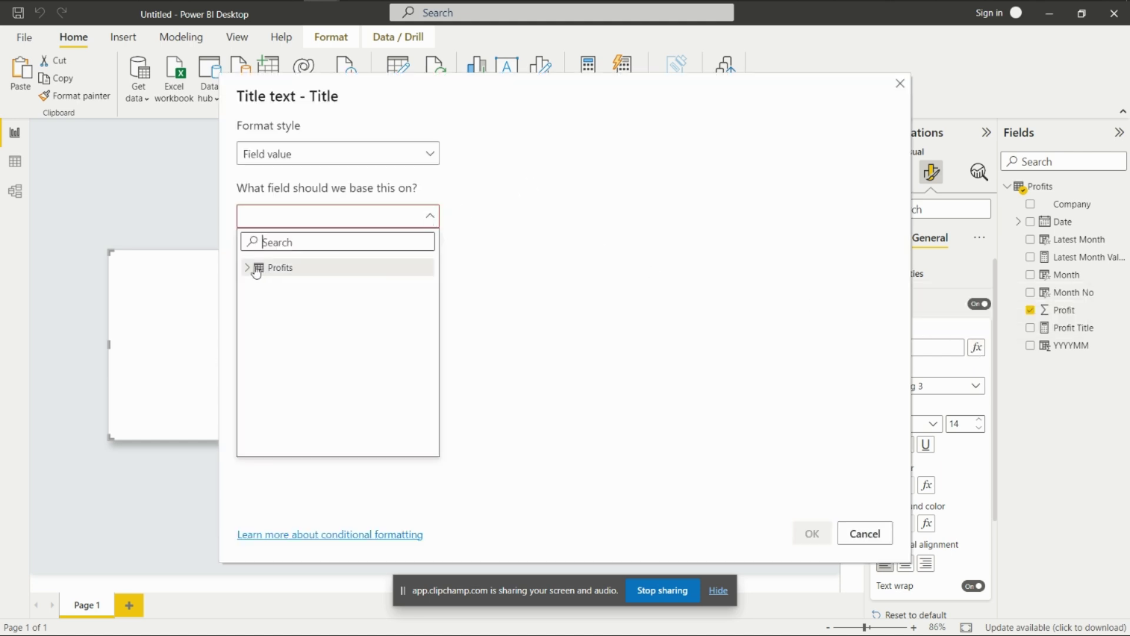
pyautogui.write('lat')
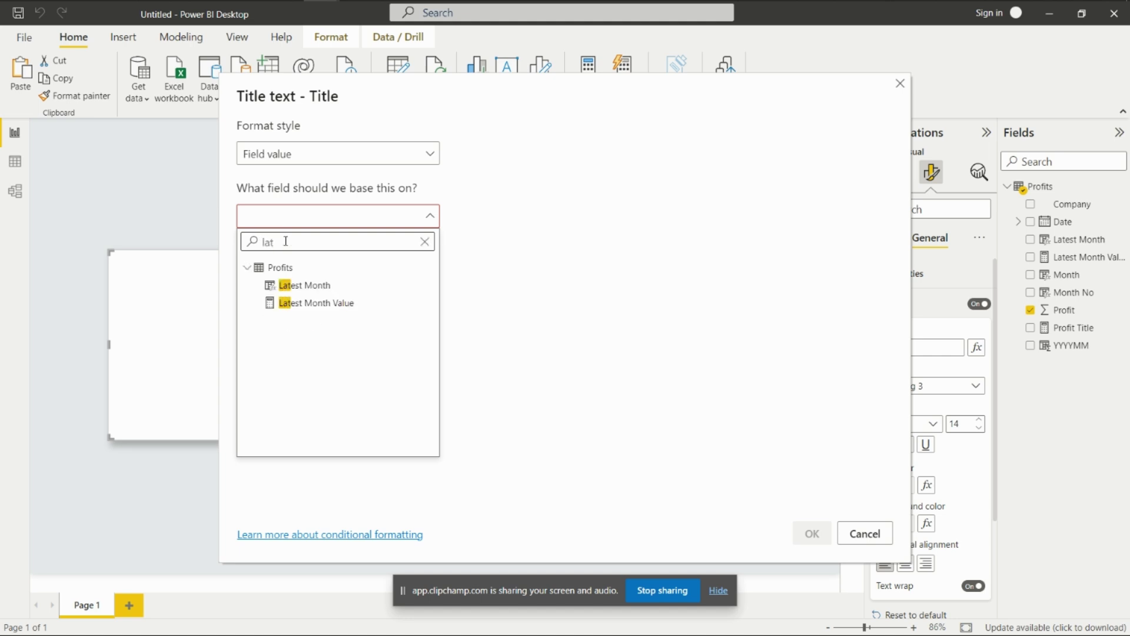
pyautogui.press('BackSpace')
pyautogui.press('BackSpace')
pyautogui.press('BackSpace')
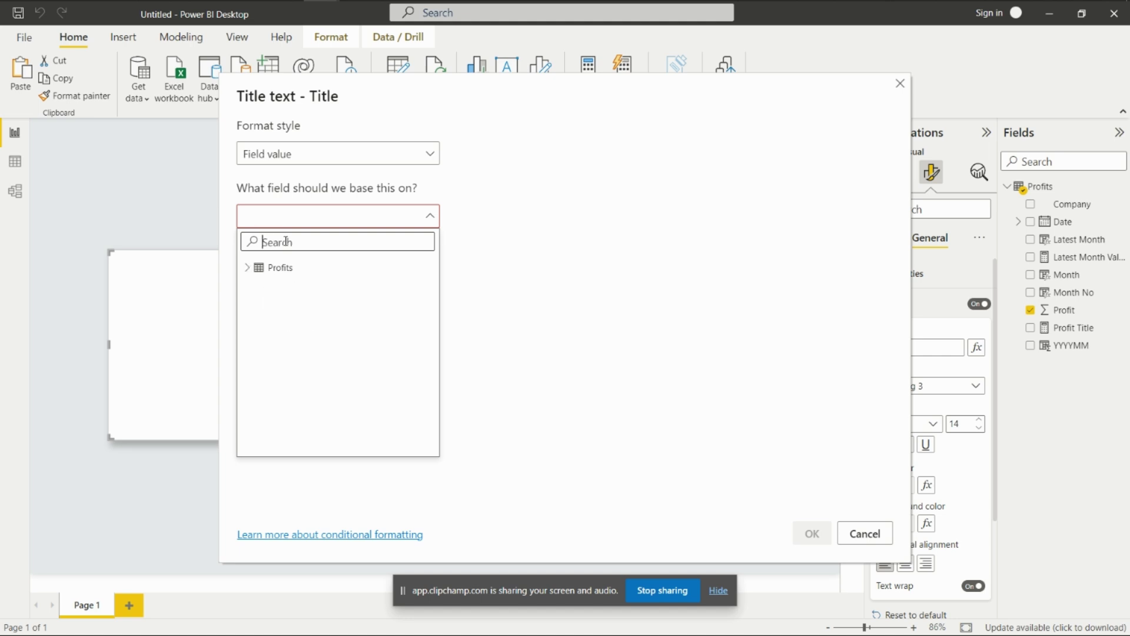
pyautogui.write('prof')
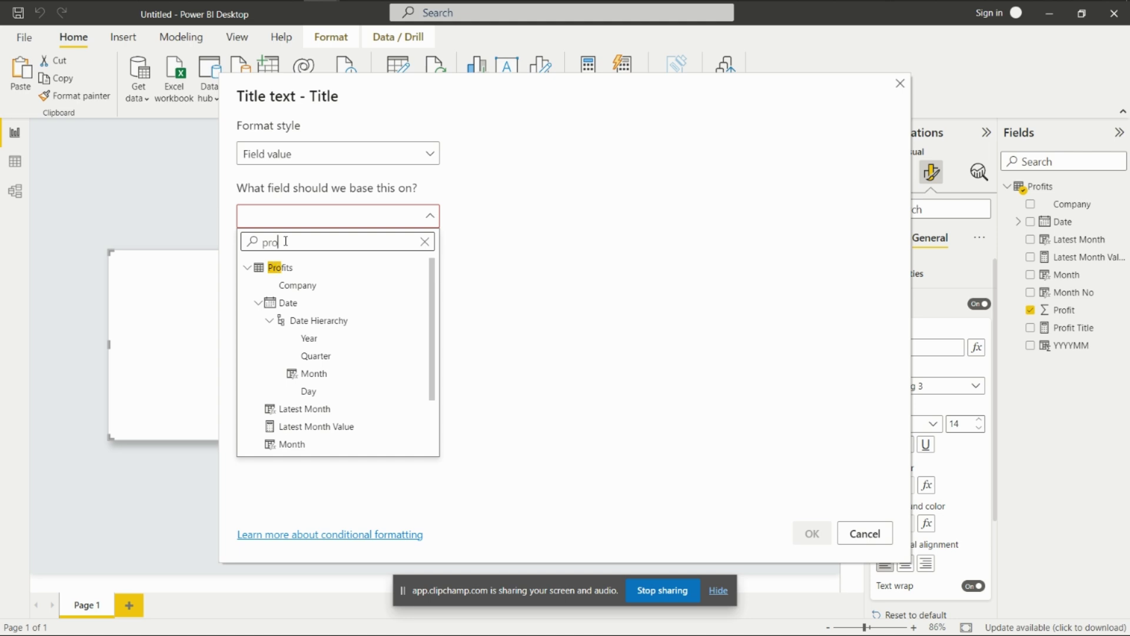
pyautogui.scroll(-3, 322, 429)
pyautogui.click(312, 426)
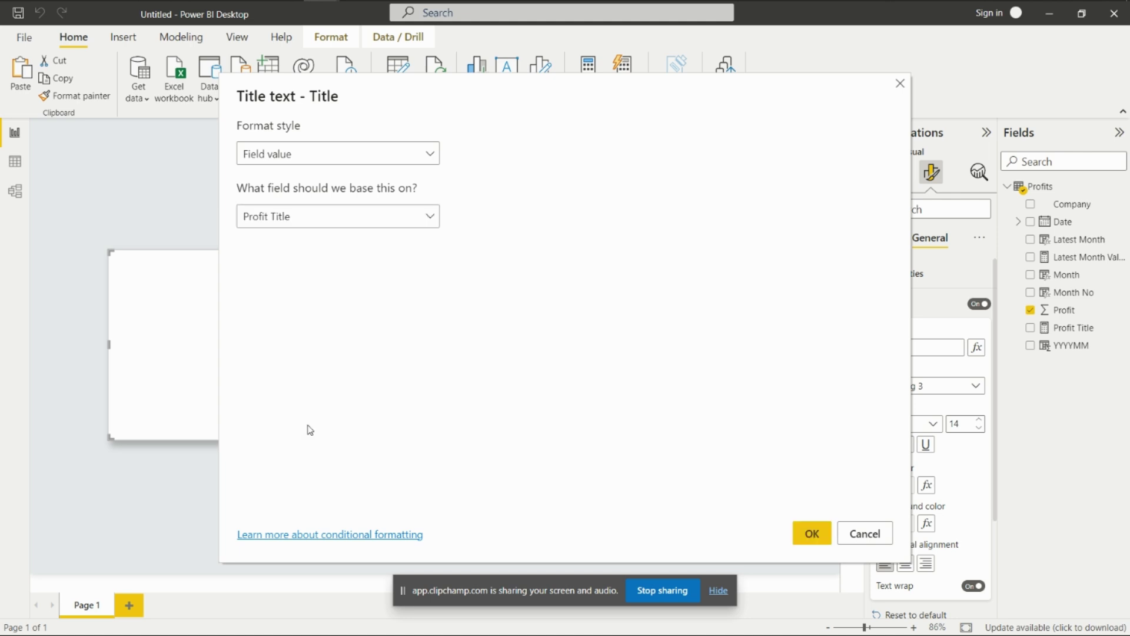
# - Apply the field-based 'Profits on May' card title, styled size 20, centred, in Segoe UI Bold
pyautogui.click(810, 545)
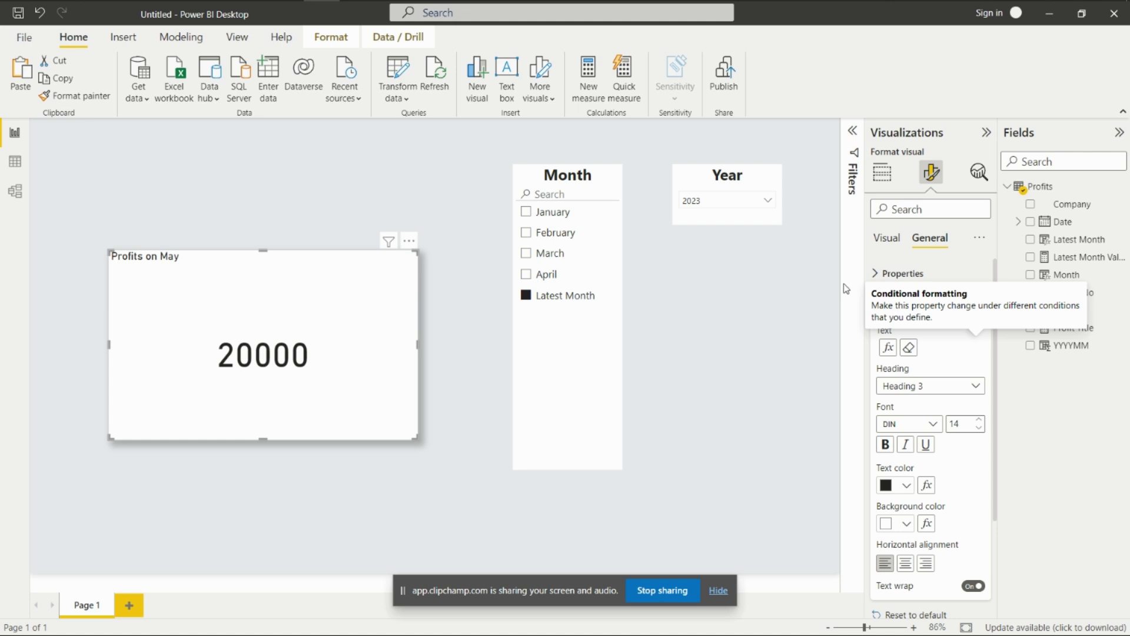
pyautogui.click(967, 428)
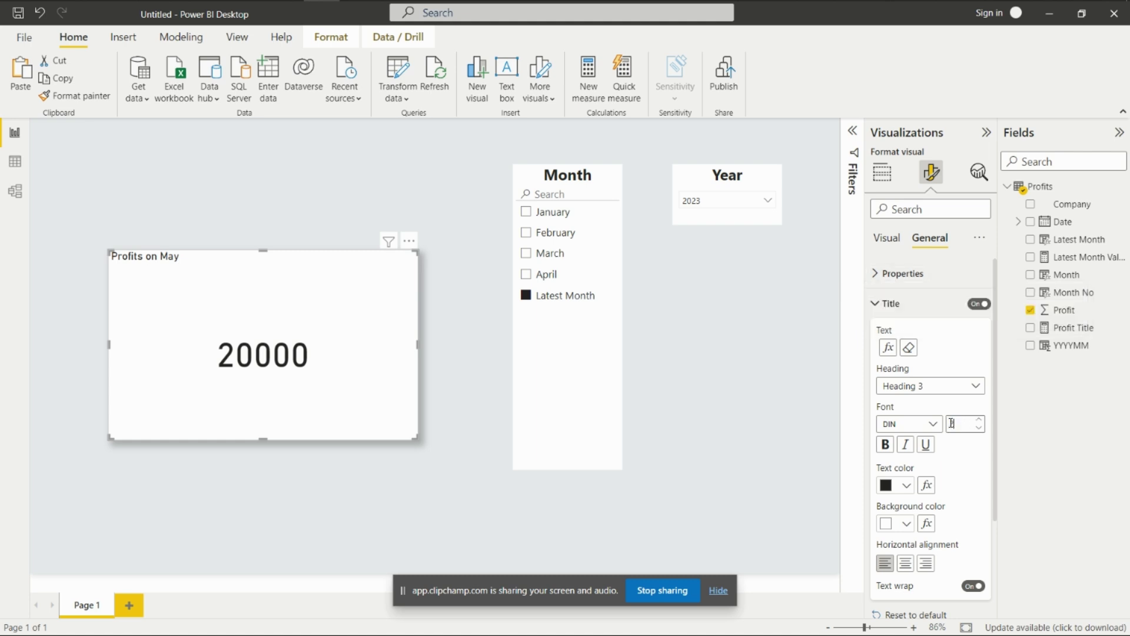
pyautogui.write('20')
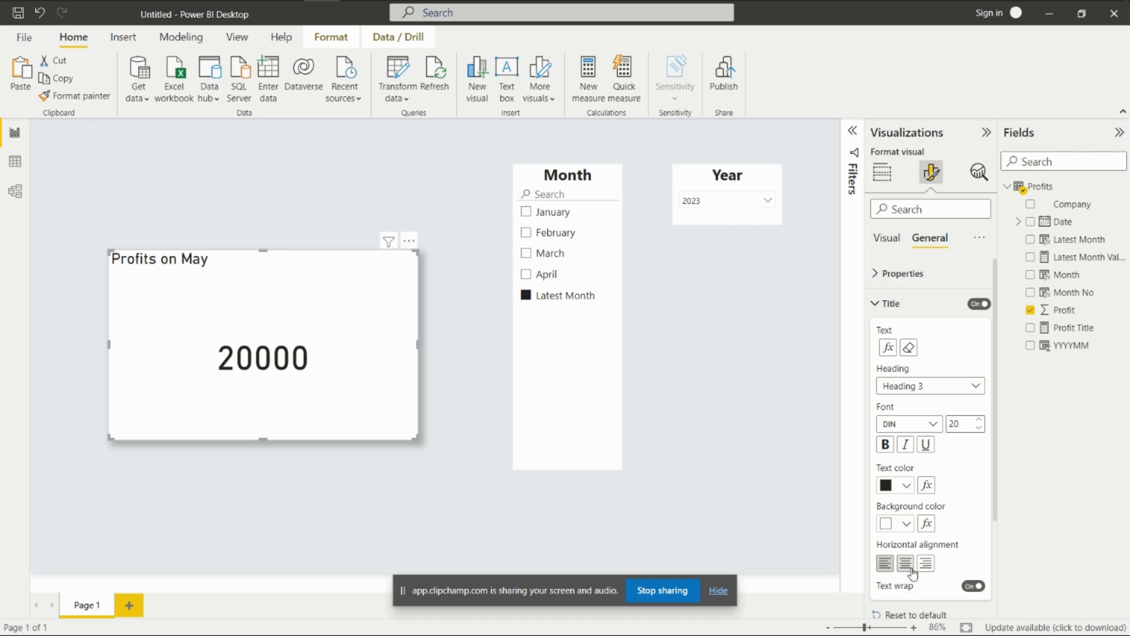
pyautogui.click(909, 567)
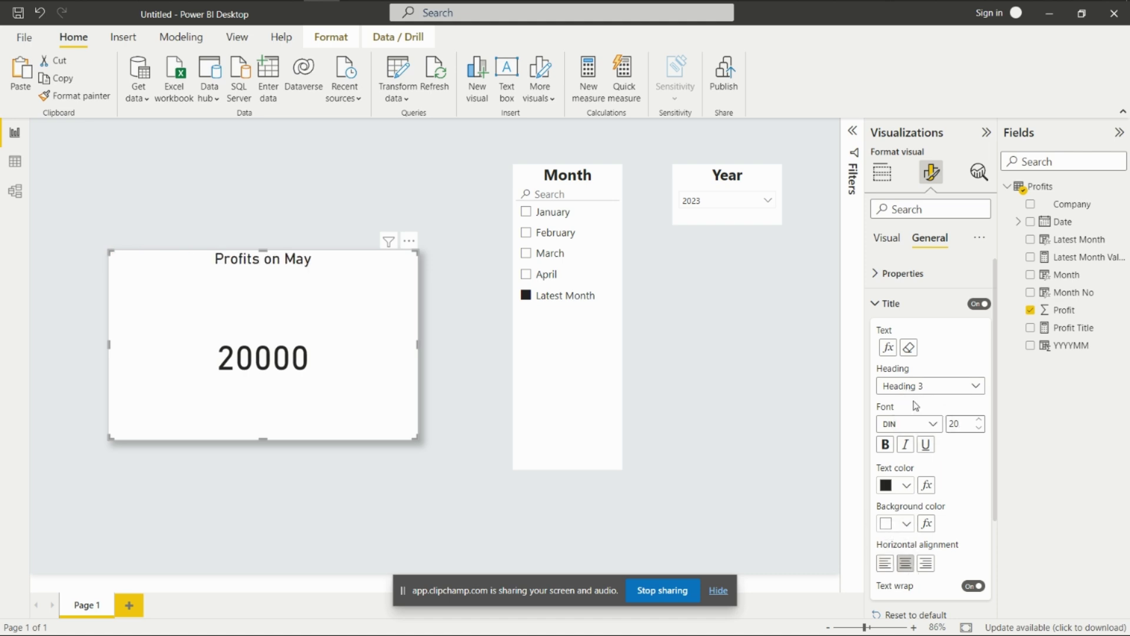
pyautogui.click(914, 426)
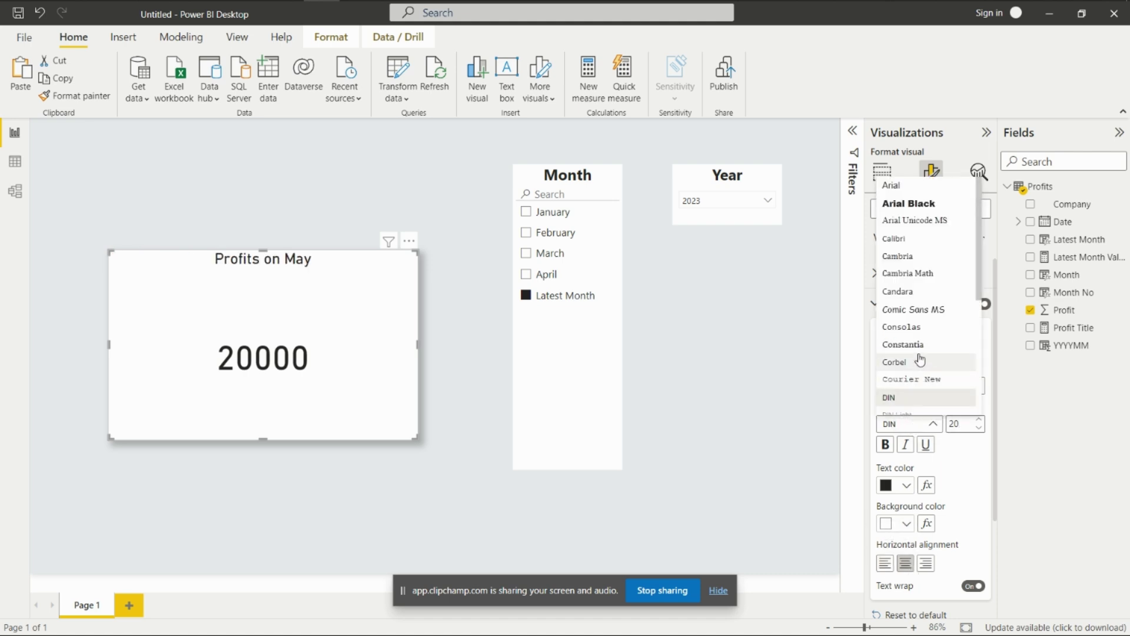
pyautogui.scroll(-4, 928, 361)
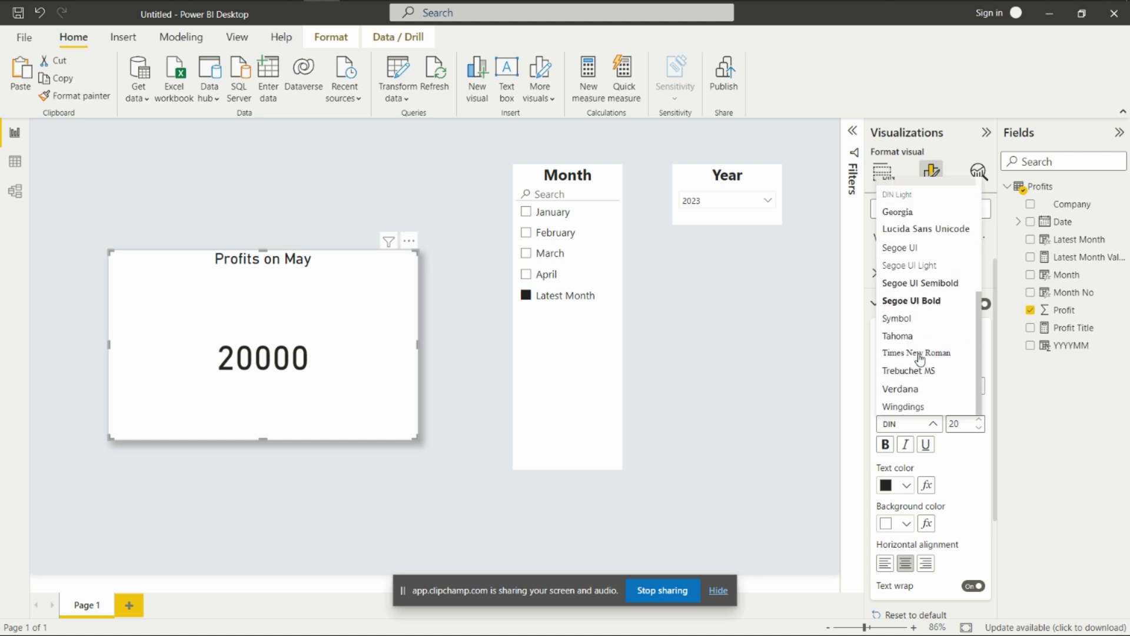
pyautogui.click(930, 301)
pyautogui.click(483, 324)
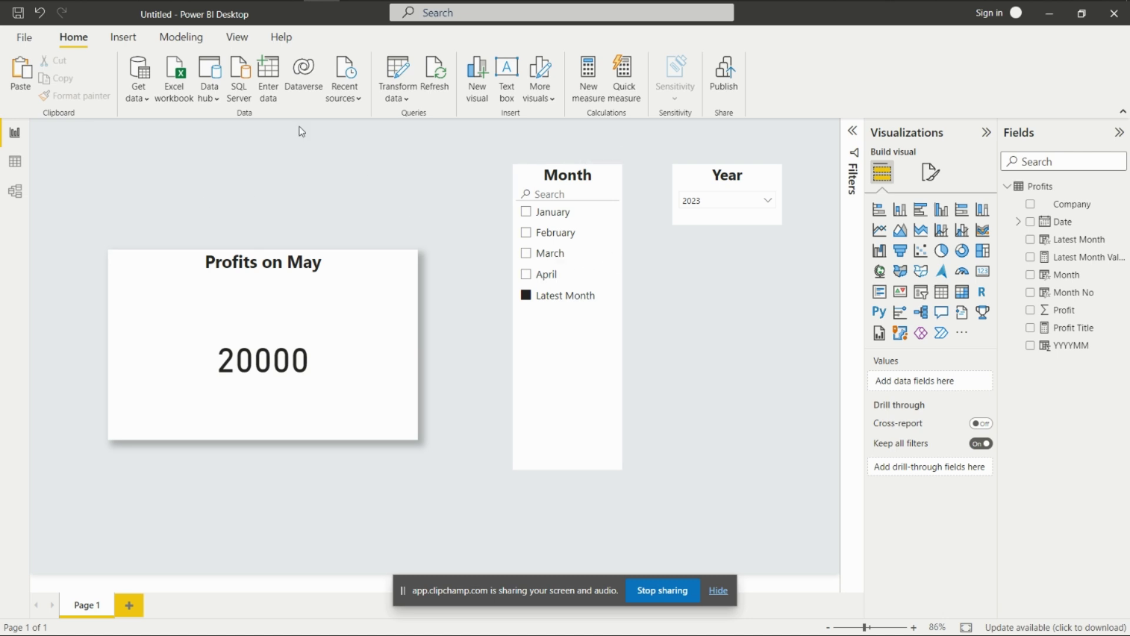
# - Edit the line 11 INSERT to 40000 profit dated '2023-06-01' and execute it
pyautogui.click(281, 8)
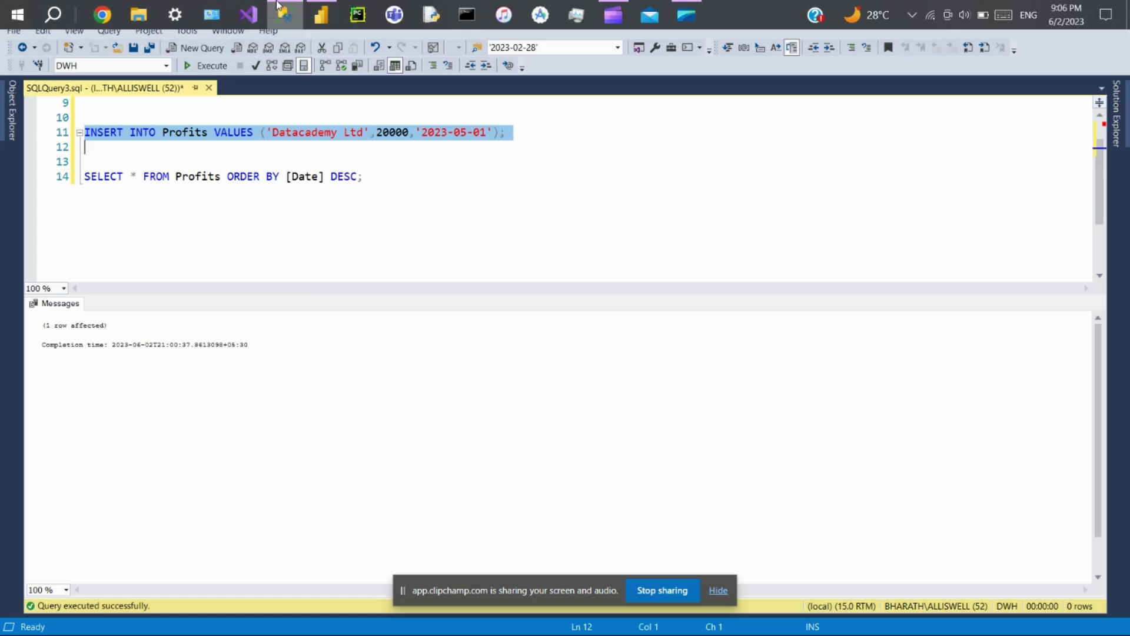
pyautogui.click(467, 133)
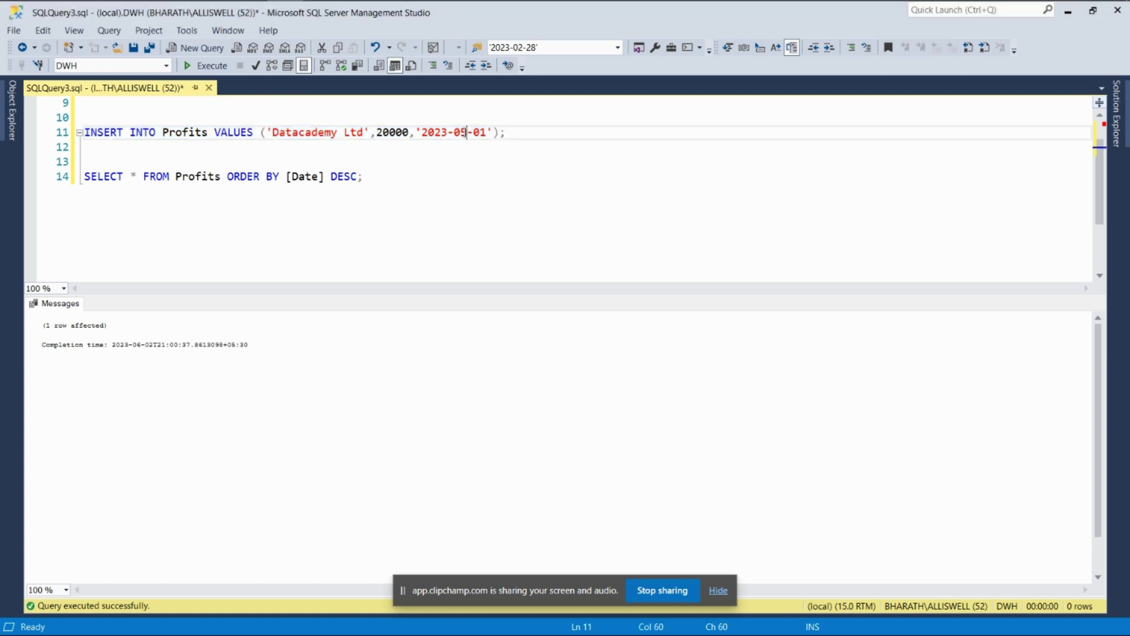
pyautogui.press('BackSpace')
pyautogui.write('6')
pyautogui.moveTo(384, 131); pyautogui.dragTo(380, 131)
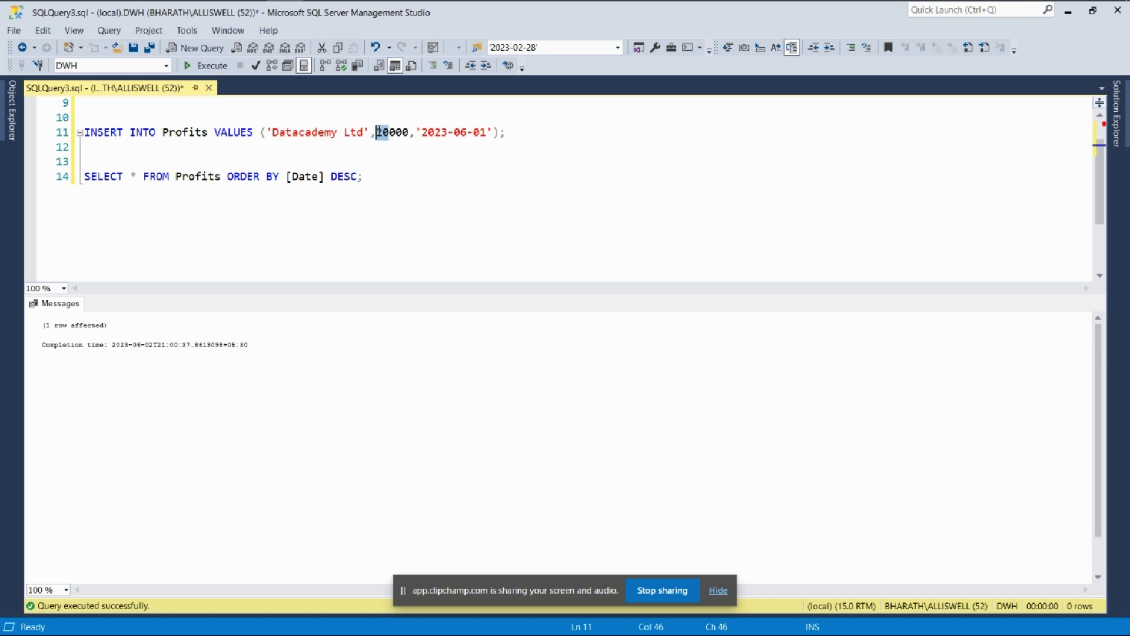
pyautogui.write('40')
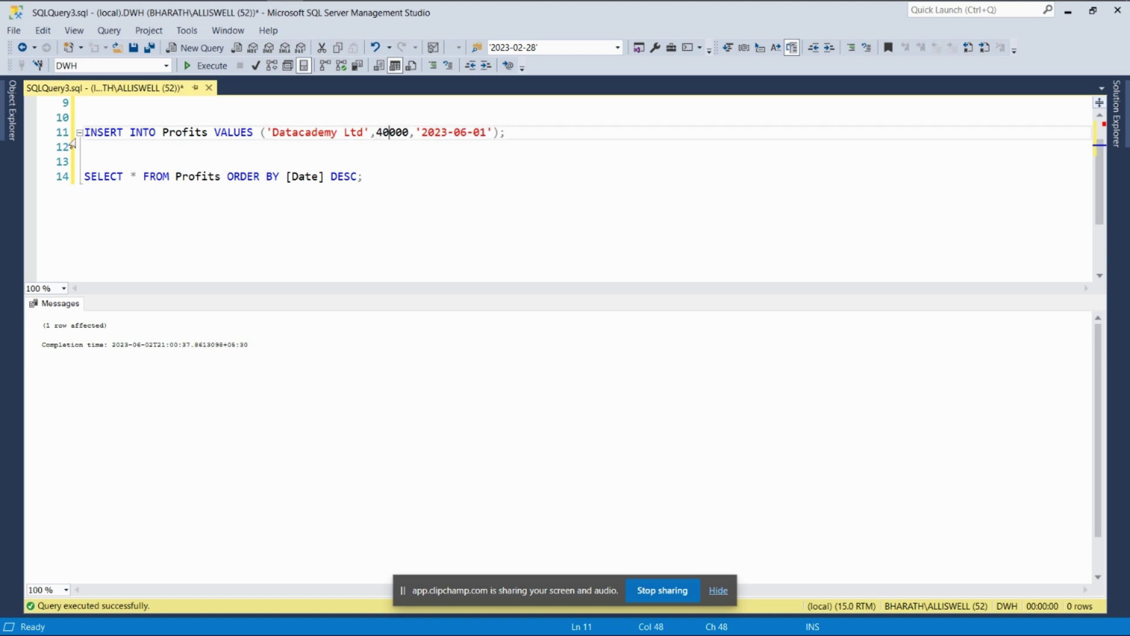
pyautogui.click(59, 132)
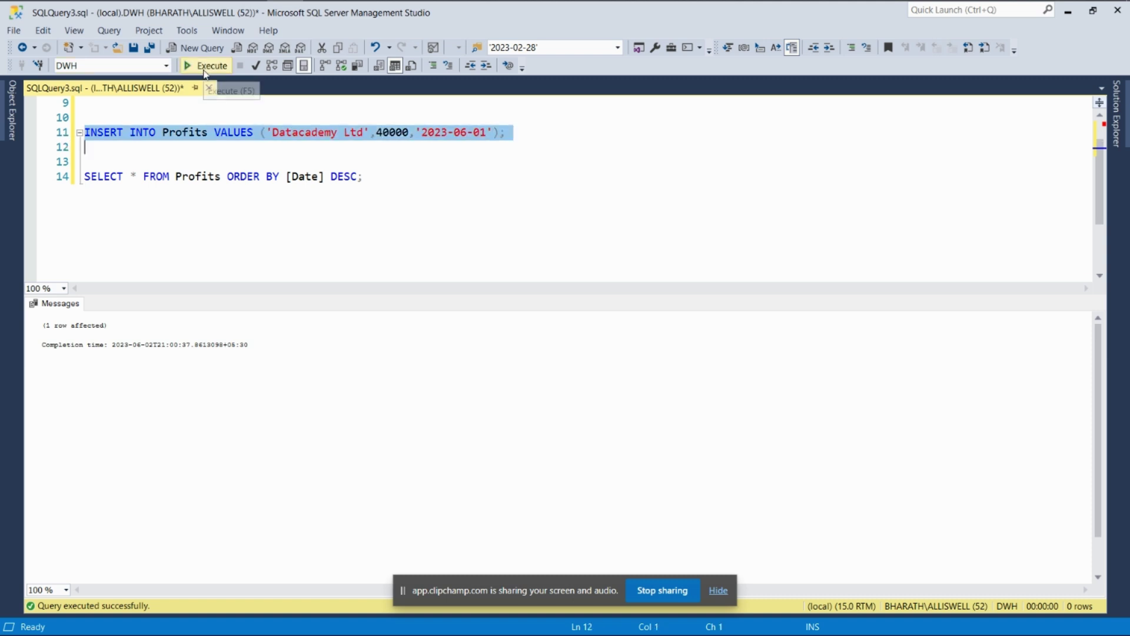
pyautogui.click(204, 65)
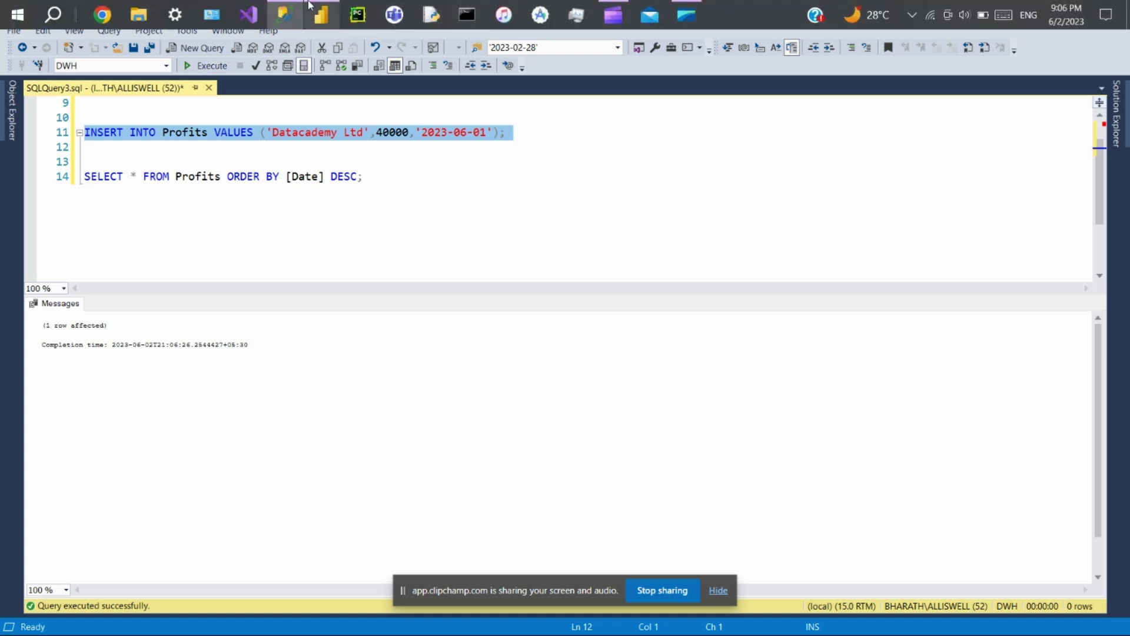
# - Back in Power BI Desktop, refresh the report data from the database
pyautogui.click(320, 13)
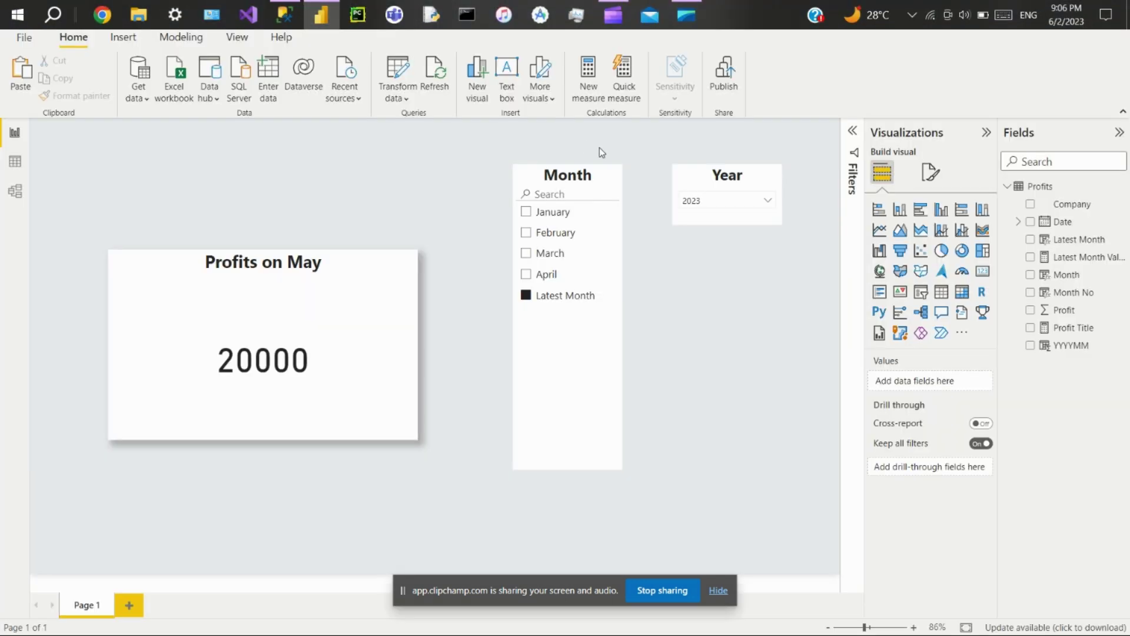
pyautogui.click(433, 68)
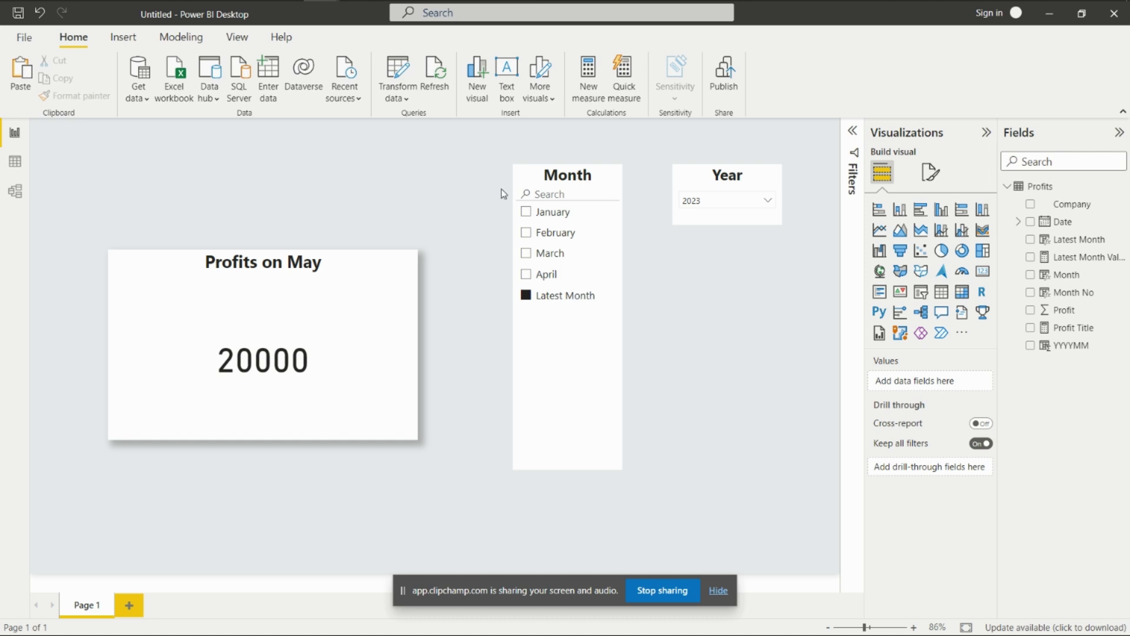